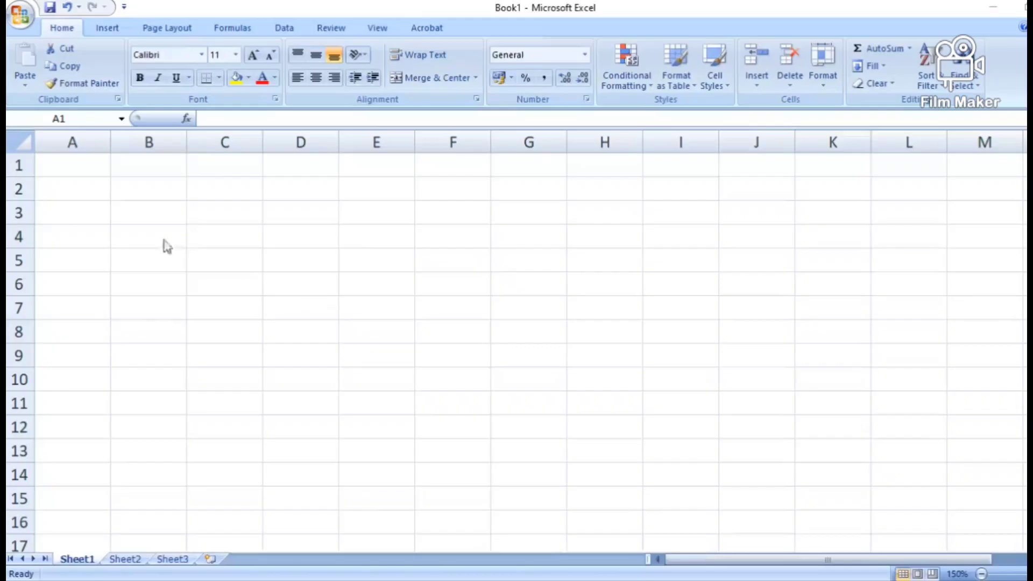
- Enter the column headings SL NO., NAME, D.O.B and AGE in cells A1 to D1
left_click(69, 166)
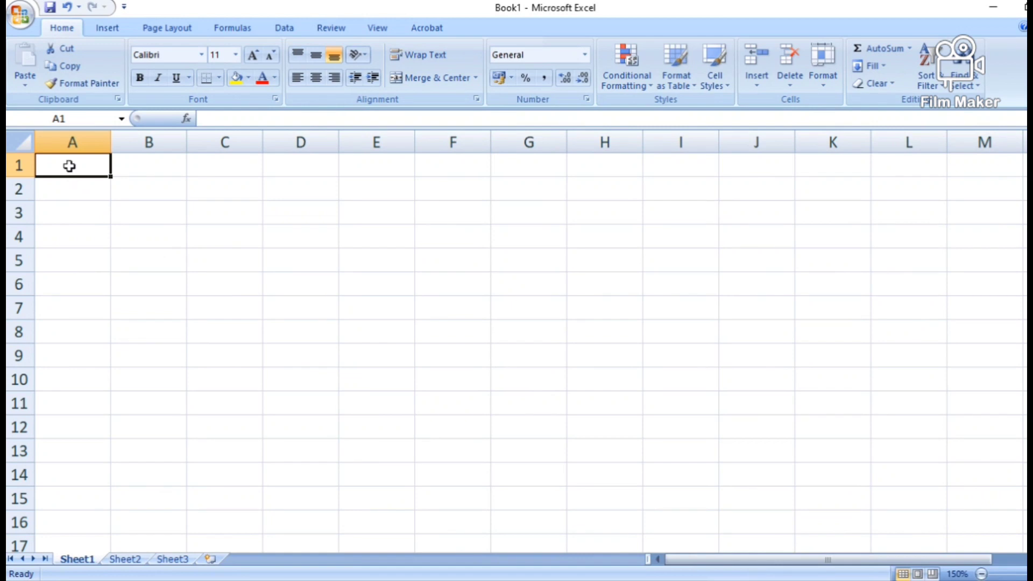
type("sl")
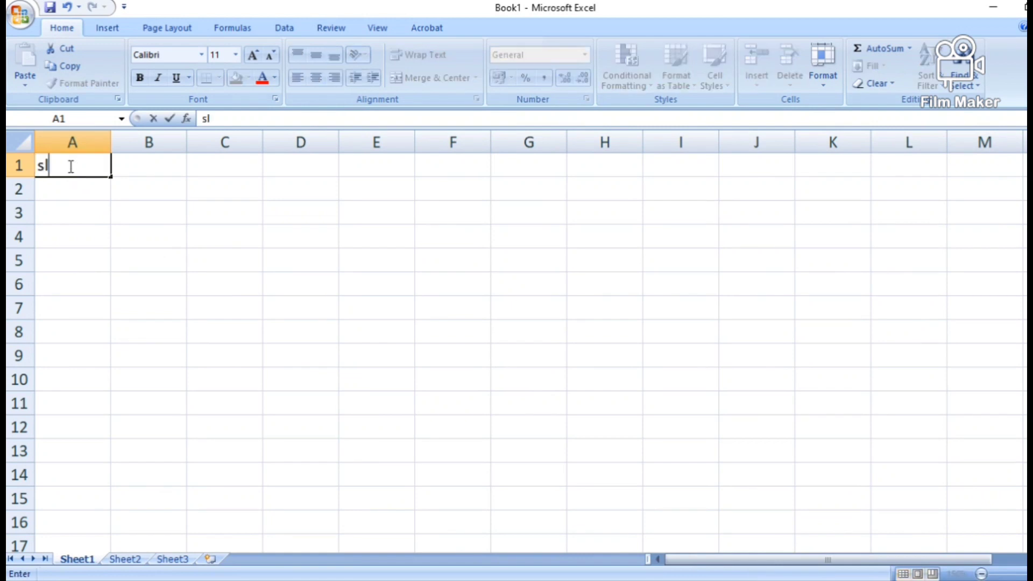
key("BackSpace")
key("BackSpace")
type("SL NO.")
key("Tab")
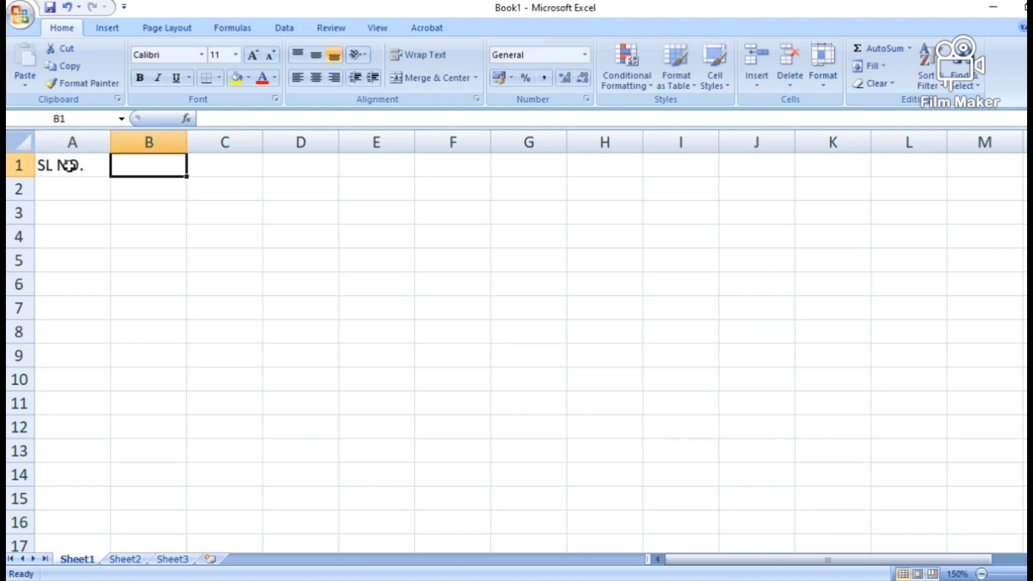
type("NAME")
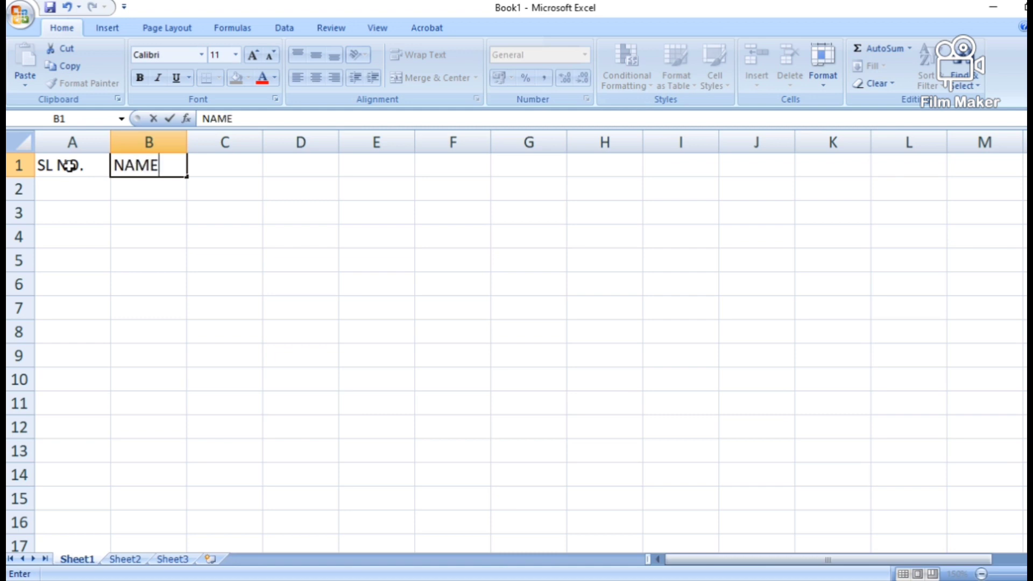
key("Tab")
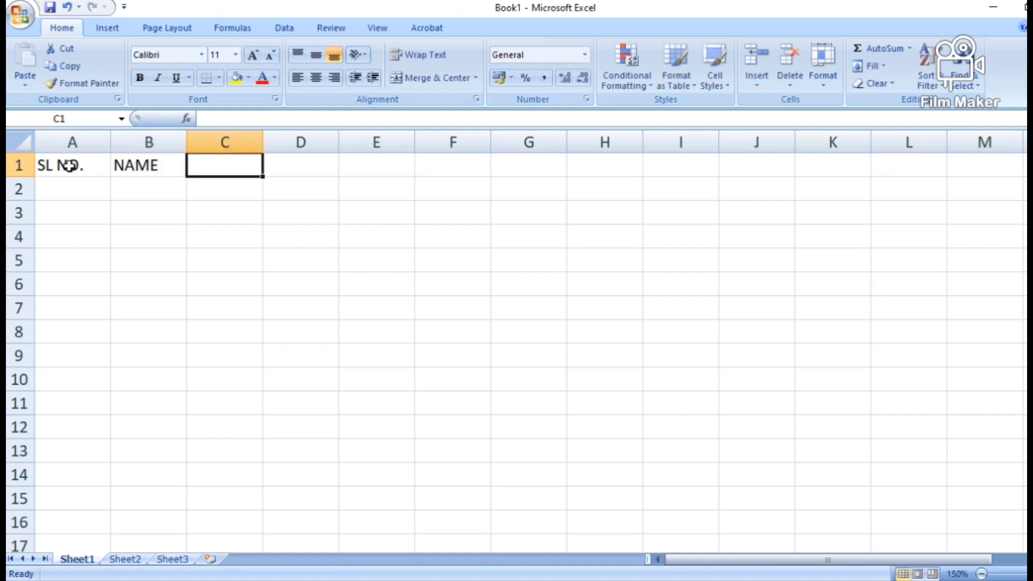
type("D.")
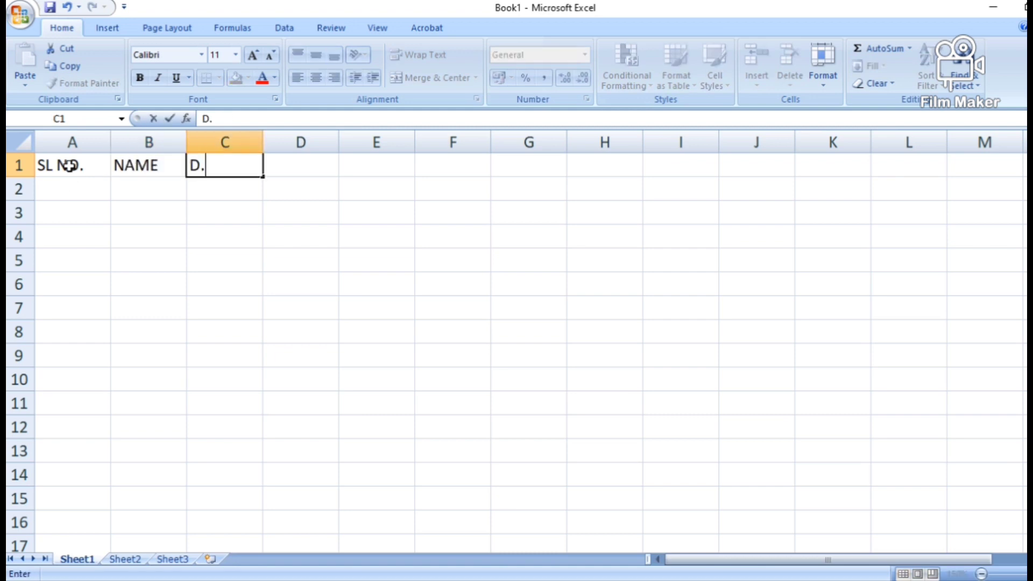
type("O.B")
left_click(299, 160)
type("AGE")
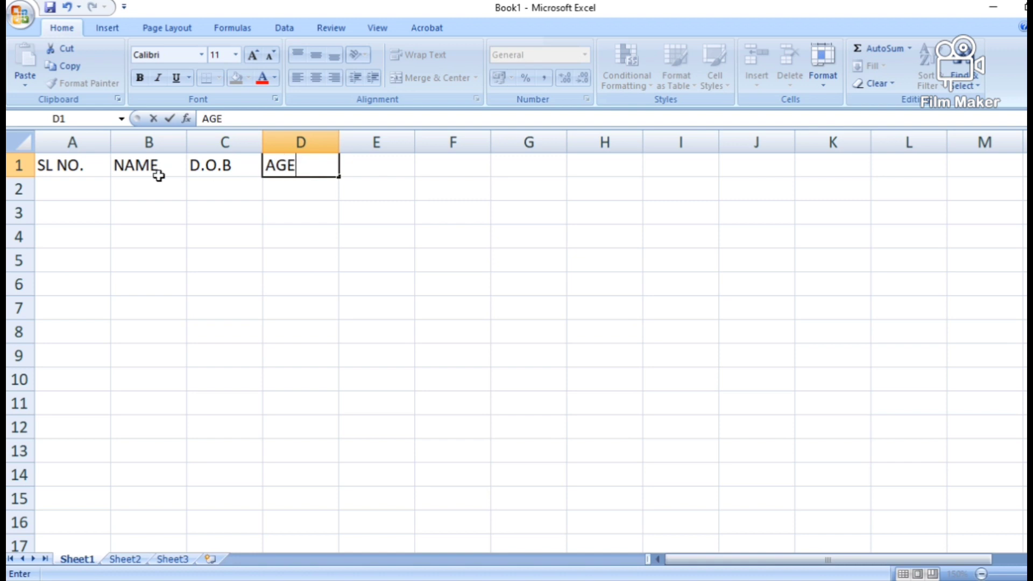
- Enter serial numbers 1 and 2 in A2 and A3 and extend the series down to 5 in A6
left_click(83, 182)
type("1")
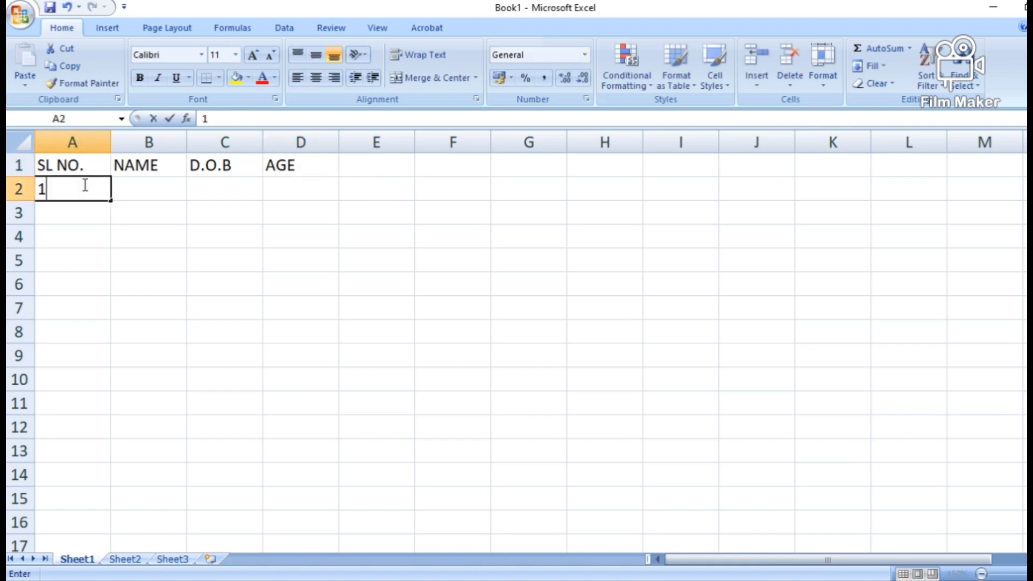
key("Return")
type("2")
key("Return")
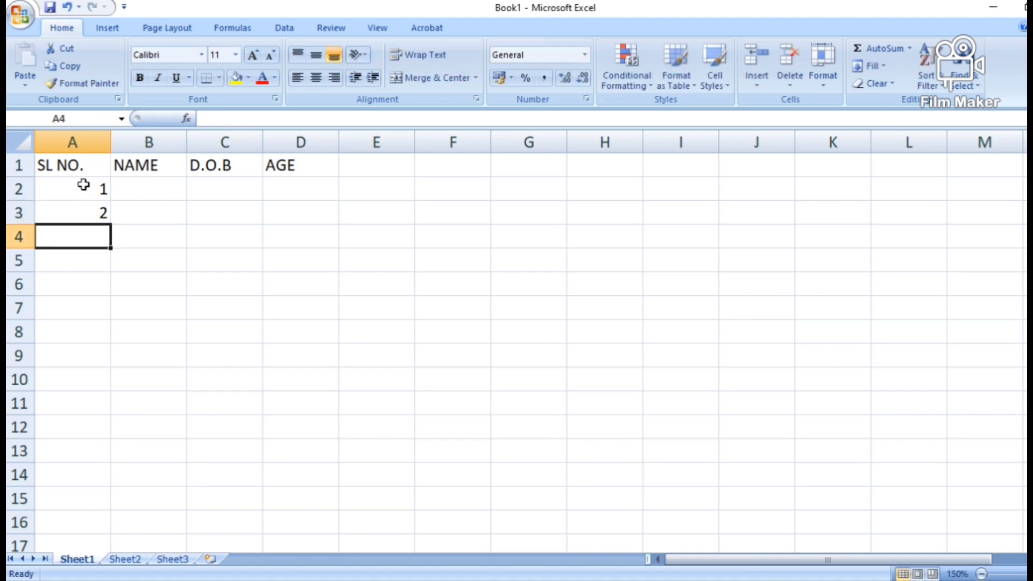
left_click(81, 185)
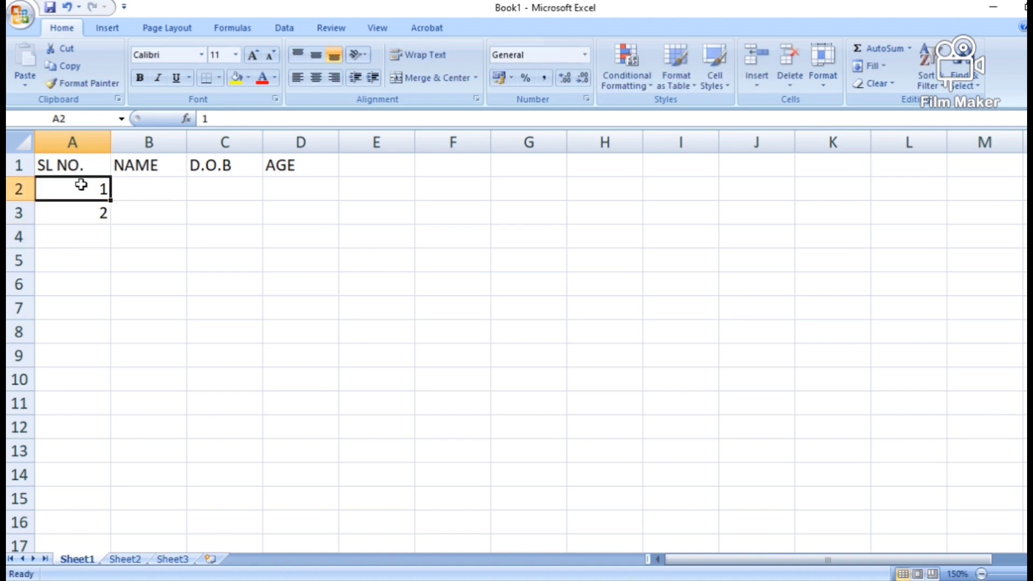
key("shift+Down")
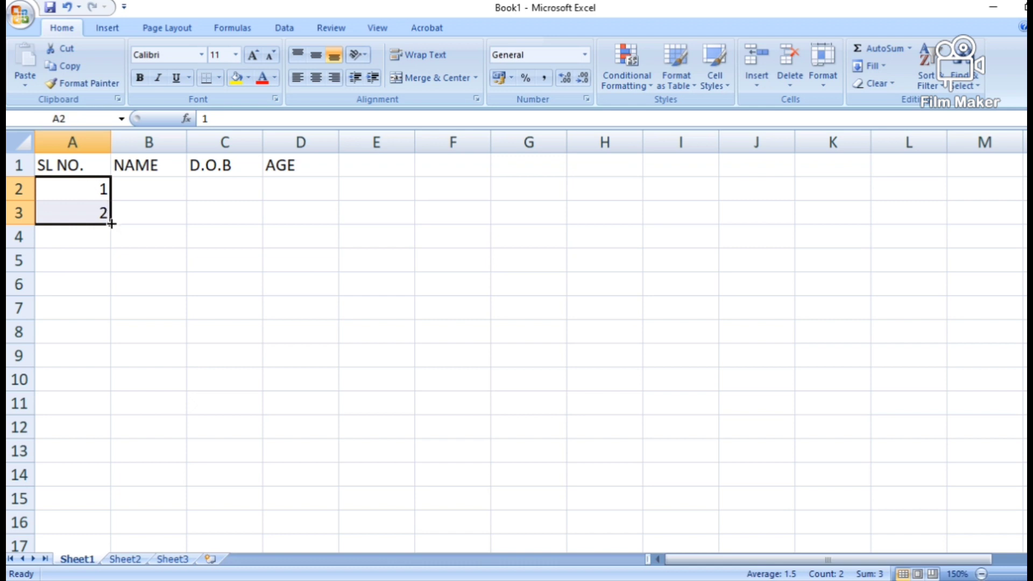
left_click_drag(111, 225, 115, 288)
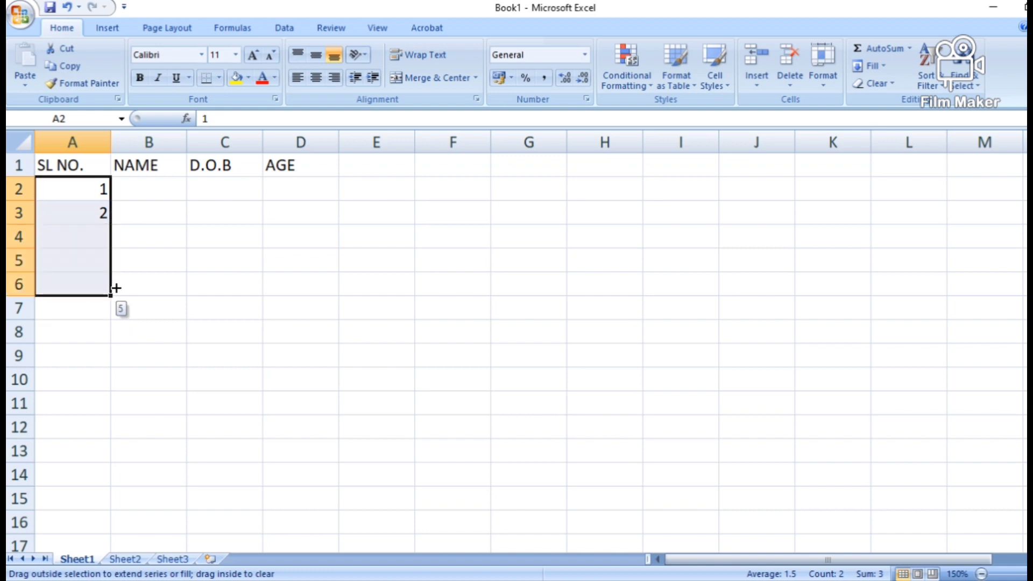
- Fill in the five people's first names under NAME in cells B2 to B6
left_click(151, 192)
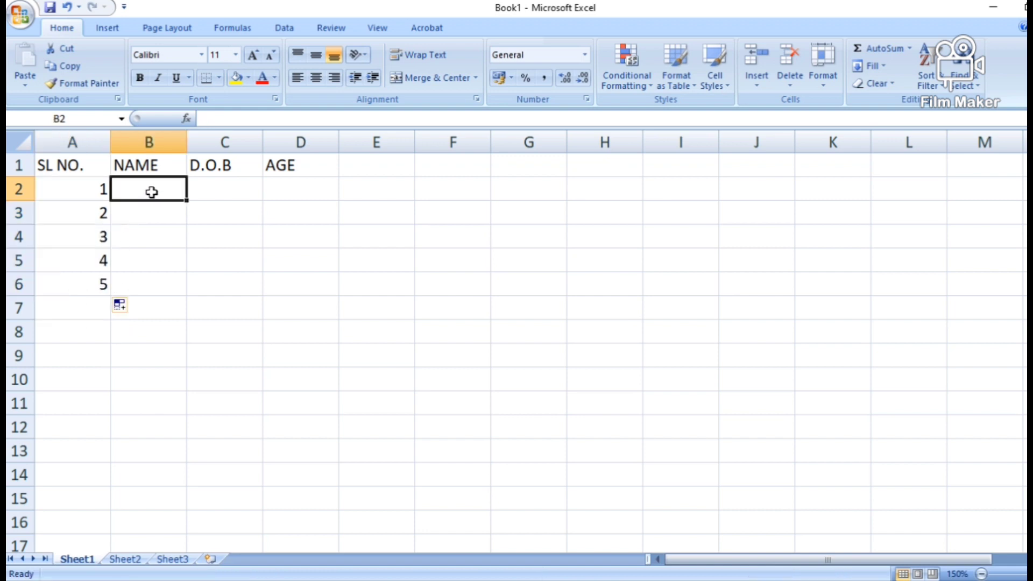
type("ASH")
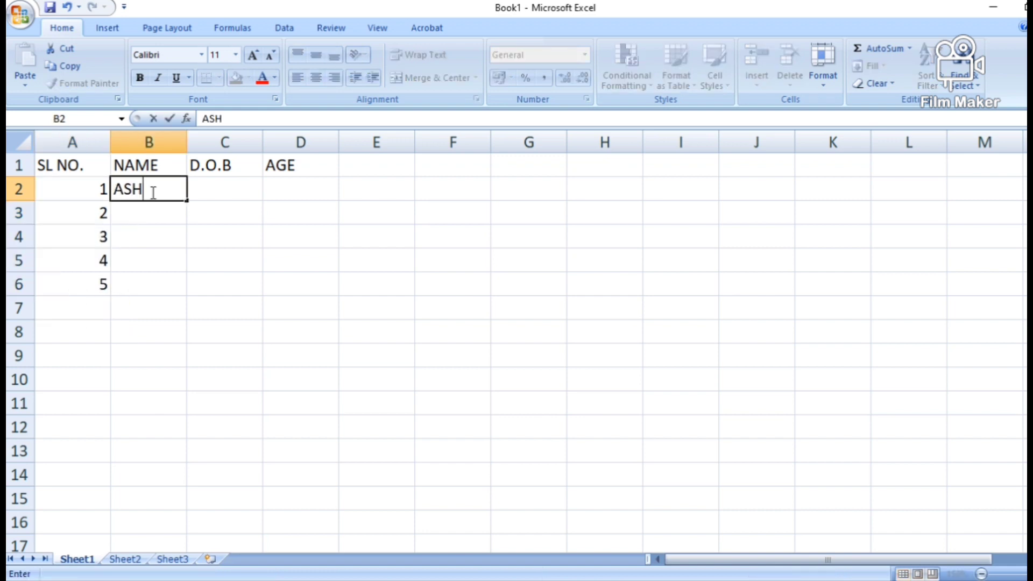
type("IS")
key("Return")
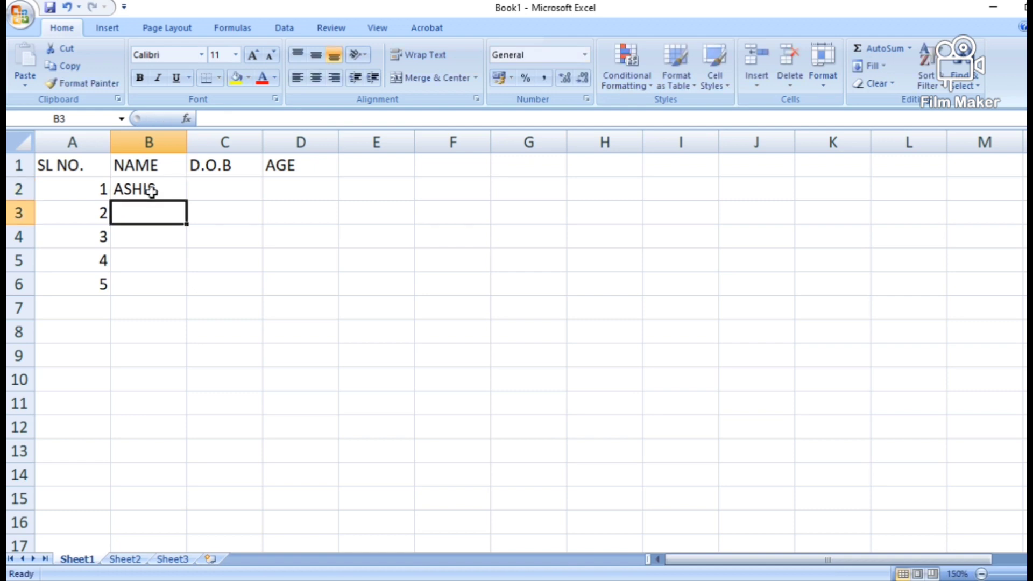
type("BAPU")
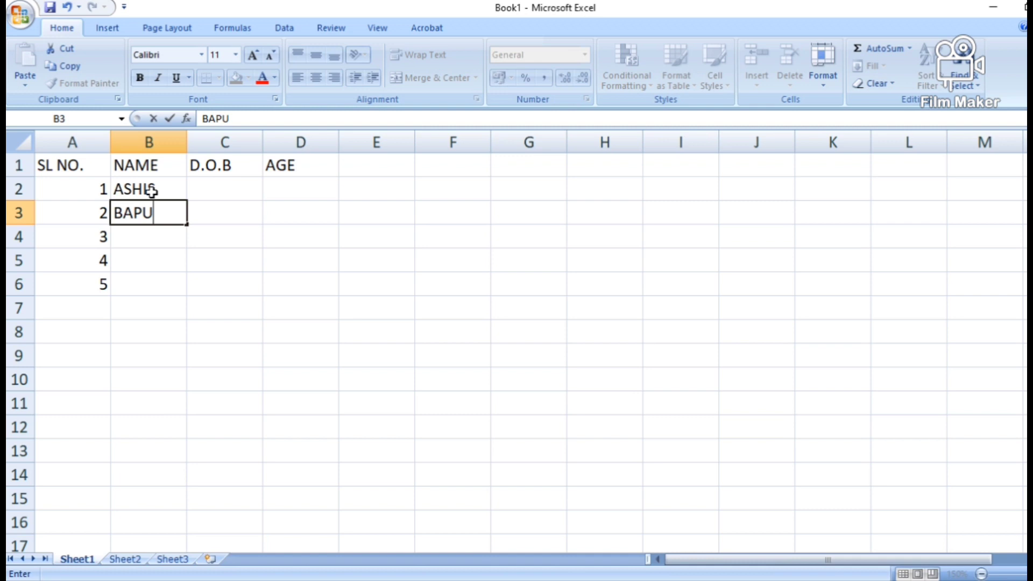
key("Return")
type("SILA")
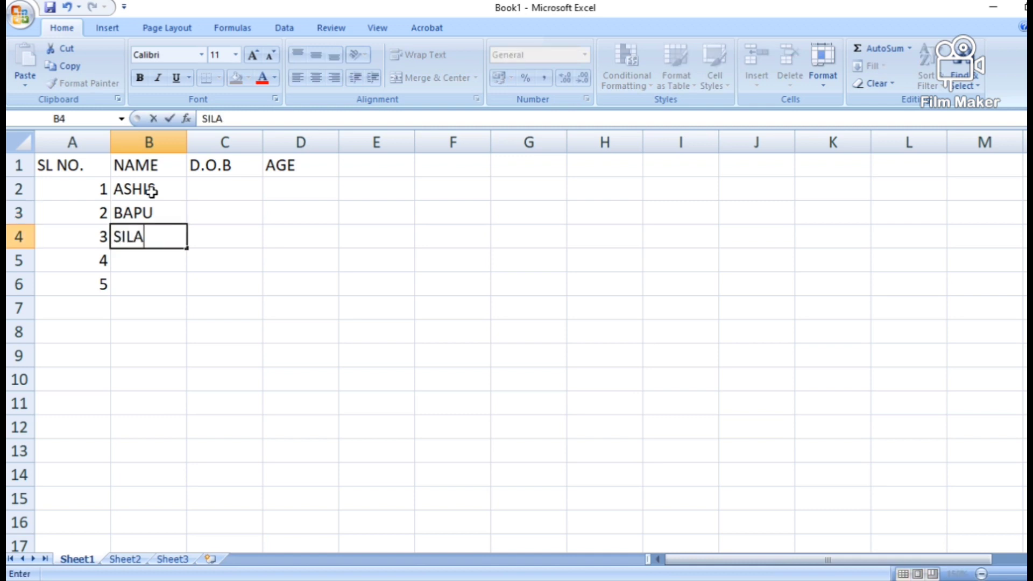
key("Return")
type("KUNU")
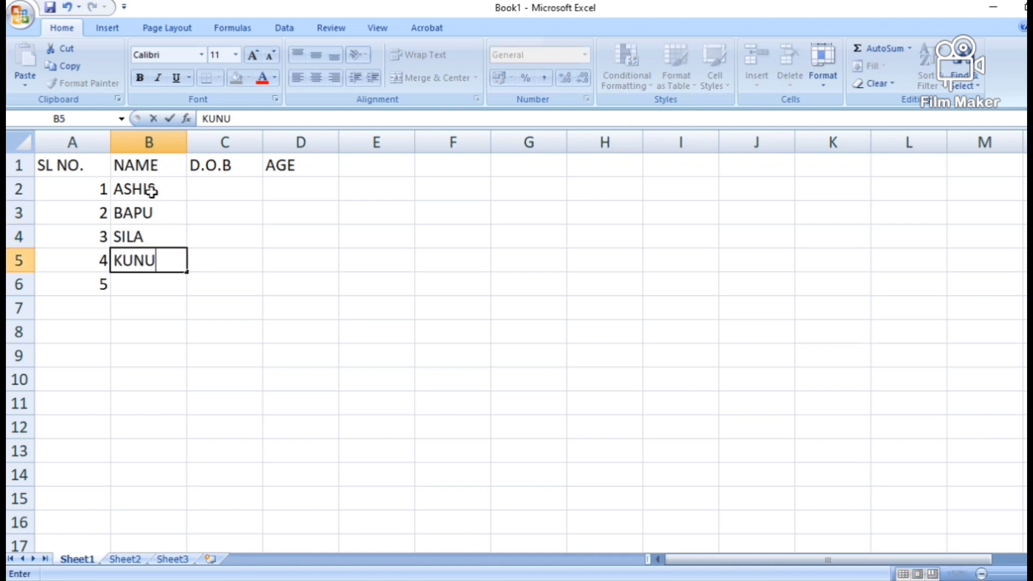
key("Return")
type("MUNU")
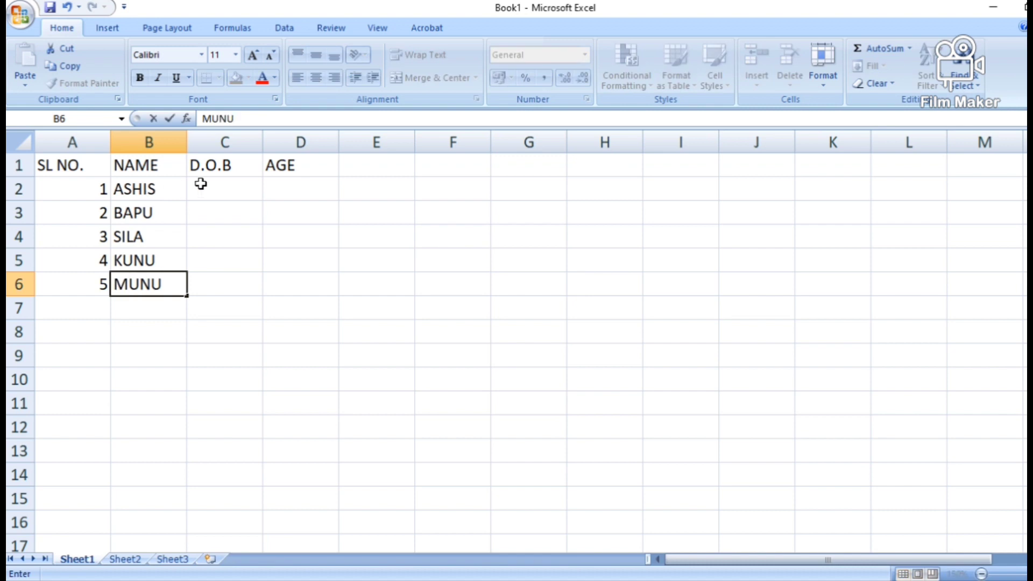
- Enter the dates of birth for serial numbers 1 and 2 in C2 and C3, widening column C to fit the date
left_click(216, 184)
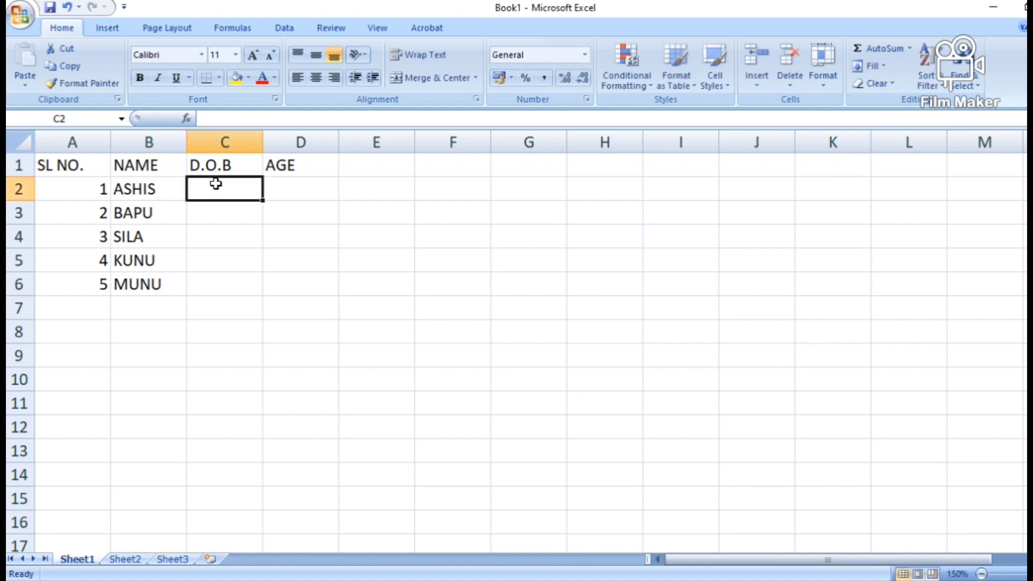
type("1")
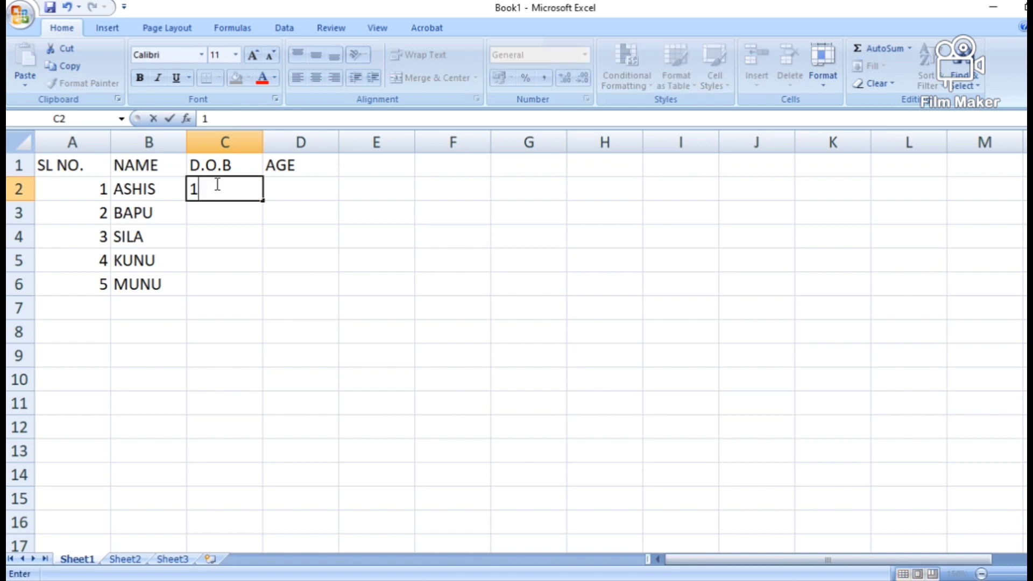
type("2-06-2000")
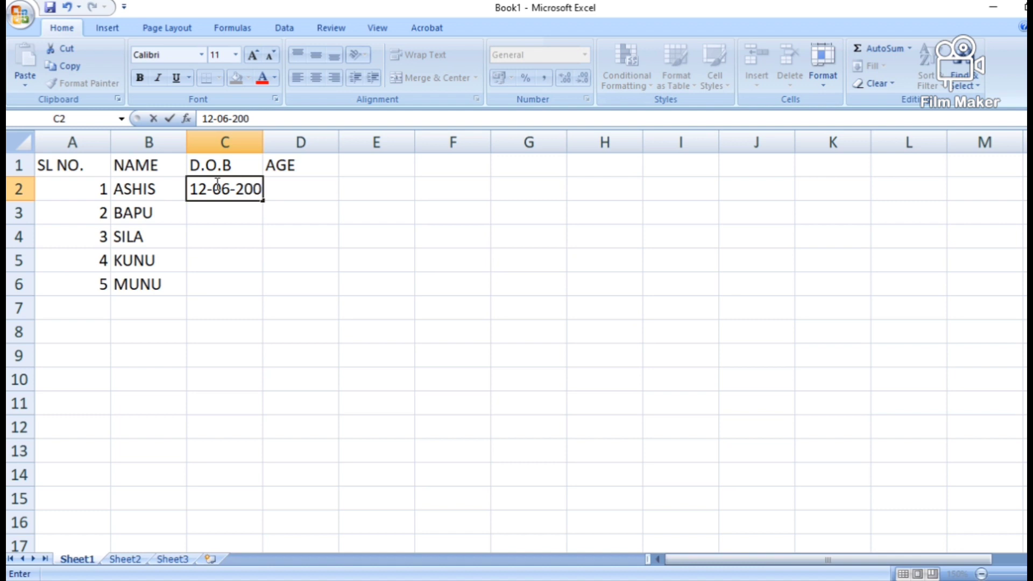
left_click(247, 139)
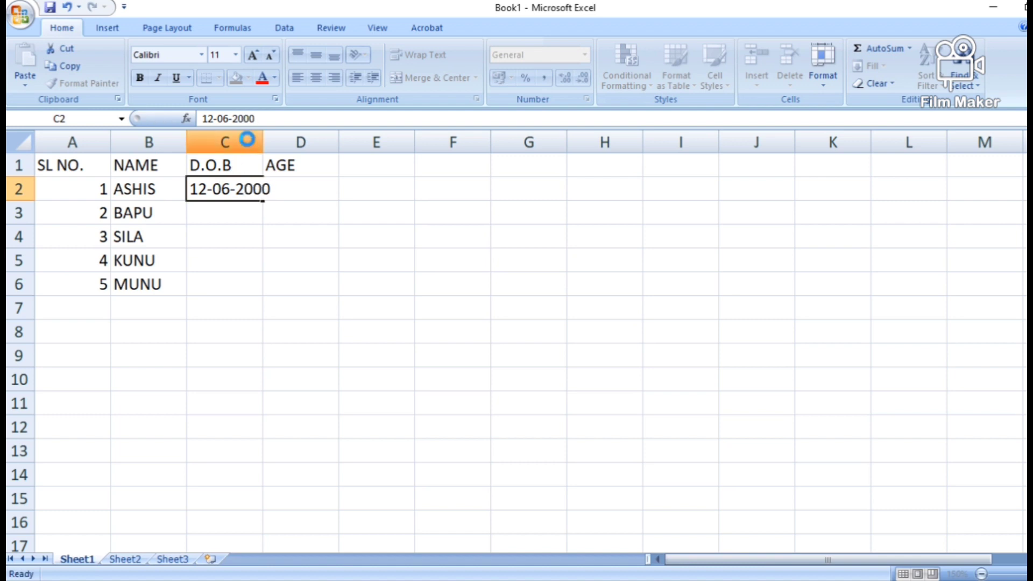
left_click(242, 217)
type("14")
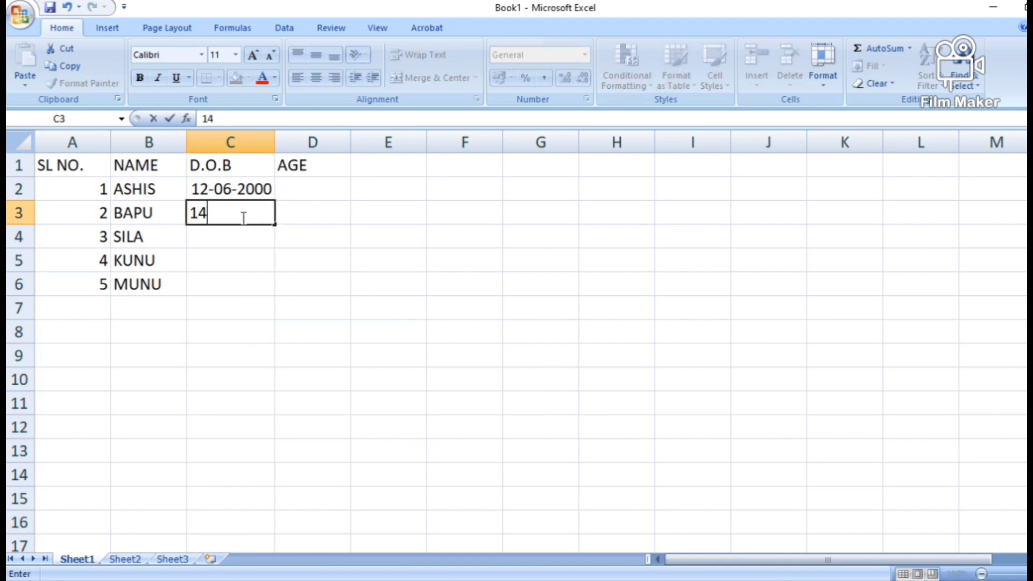
type("-03-1998")
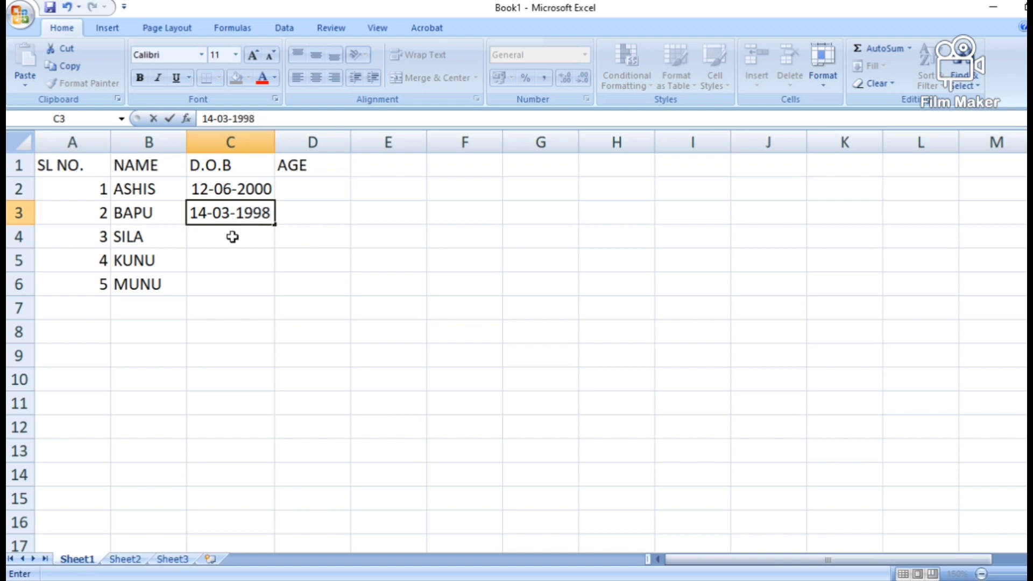
- Enter the dates of birth for serial numbers 3 to 5 in cells C4 to C6
left_click(231, 238)
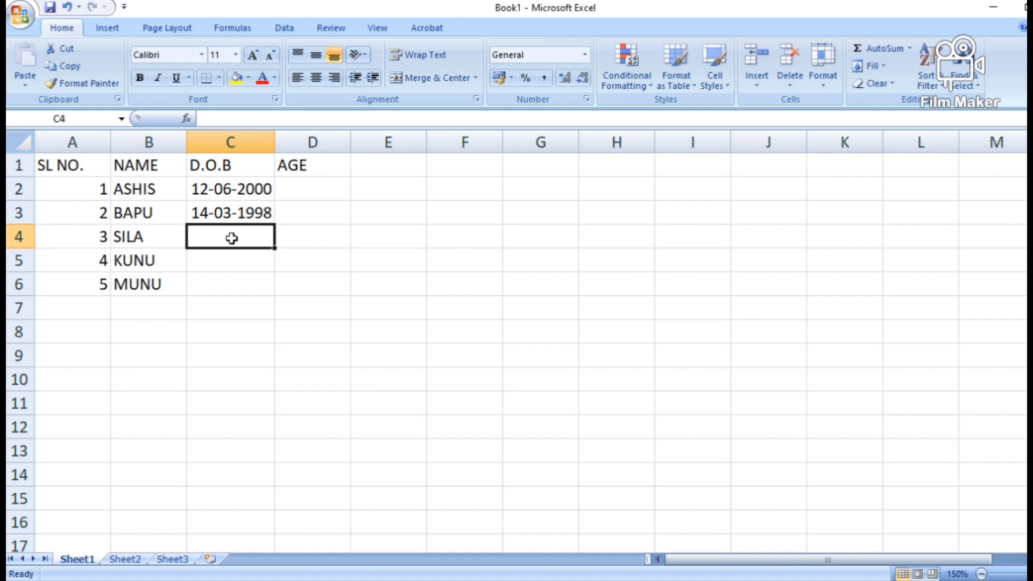
type("30")
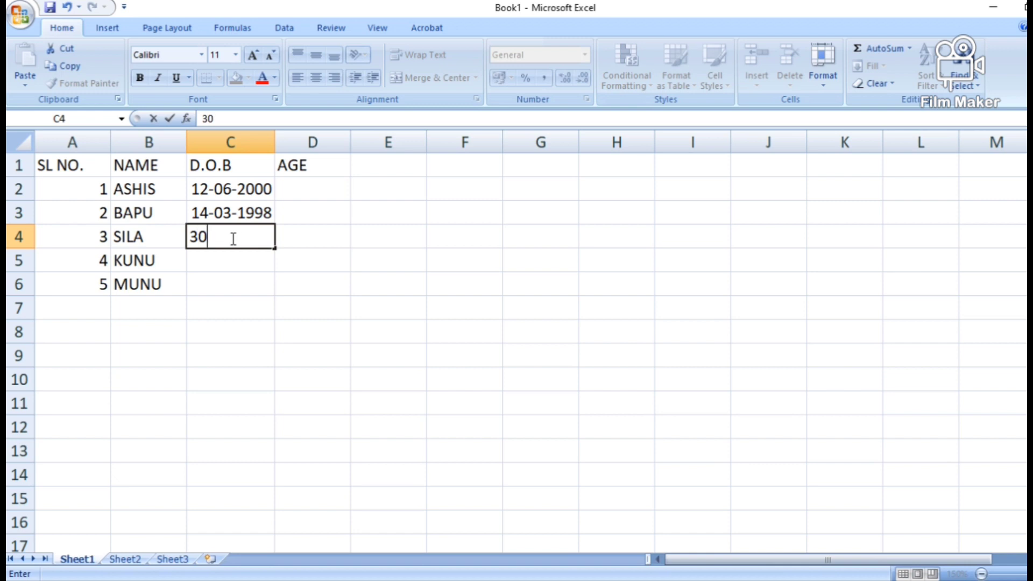
type("-09-2000")
key("Return")
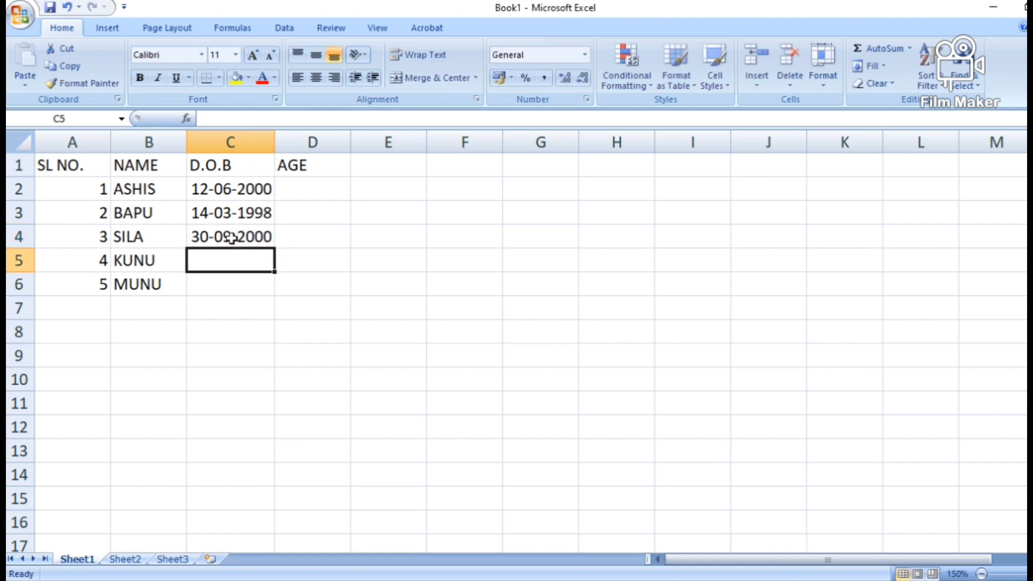
type("0")
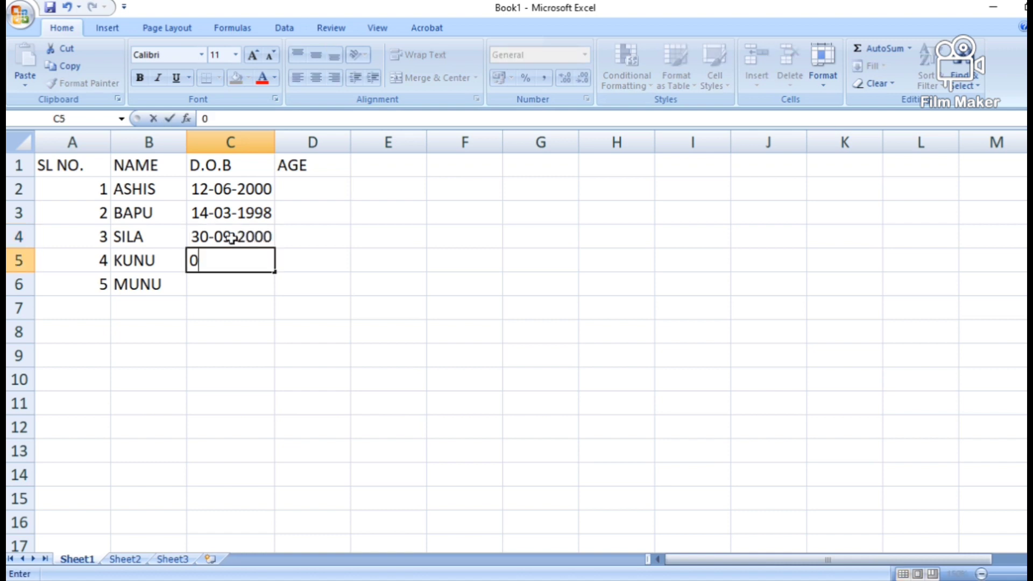
type("5.04.2001")
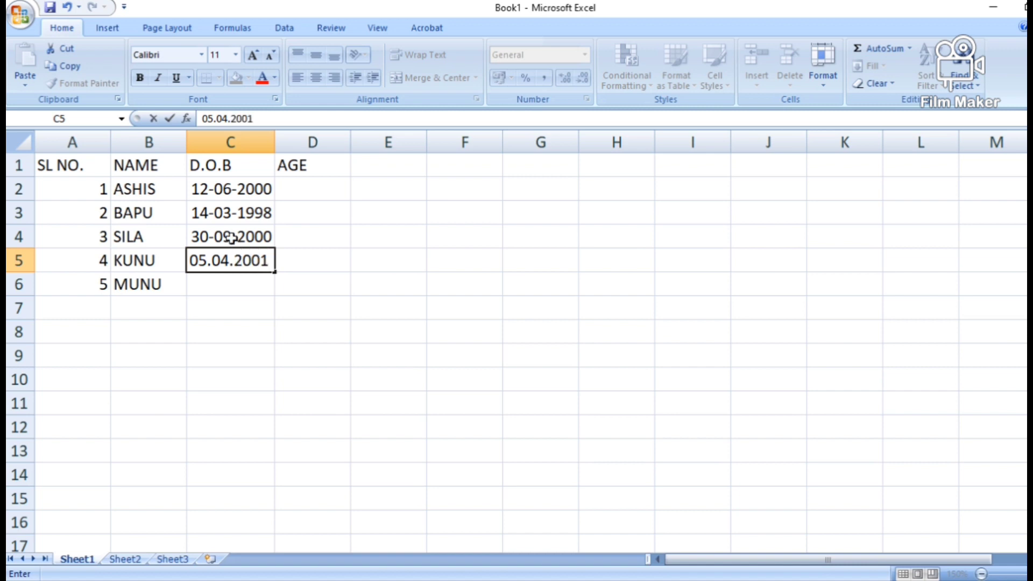
key("Return")
type("31")
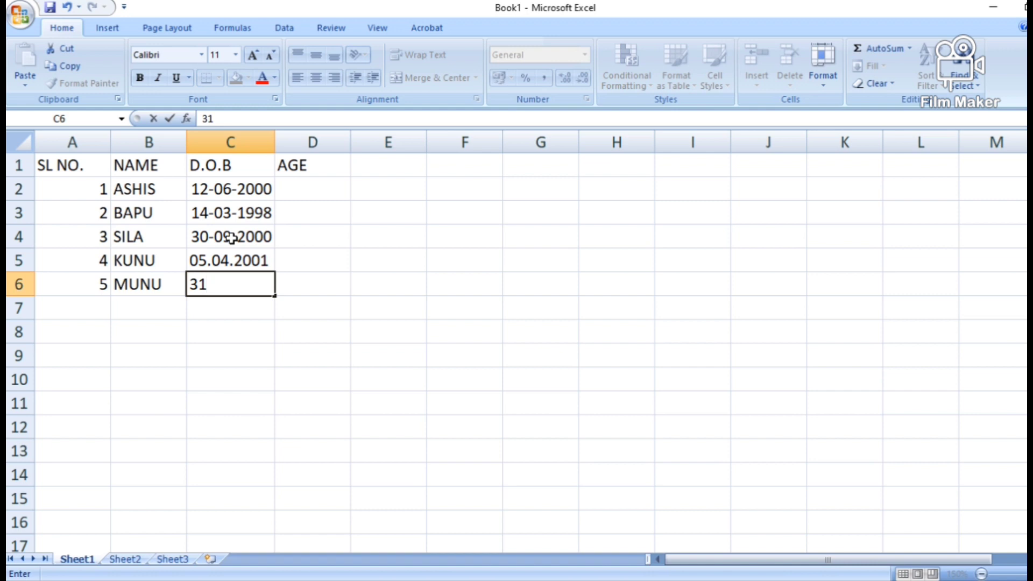
type("-01-2005")
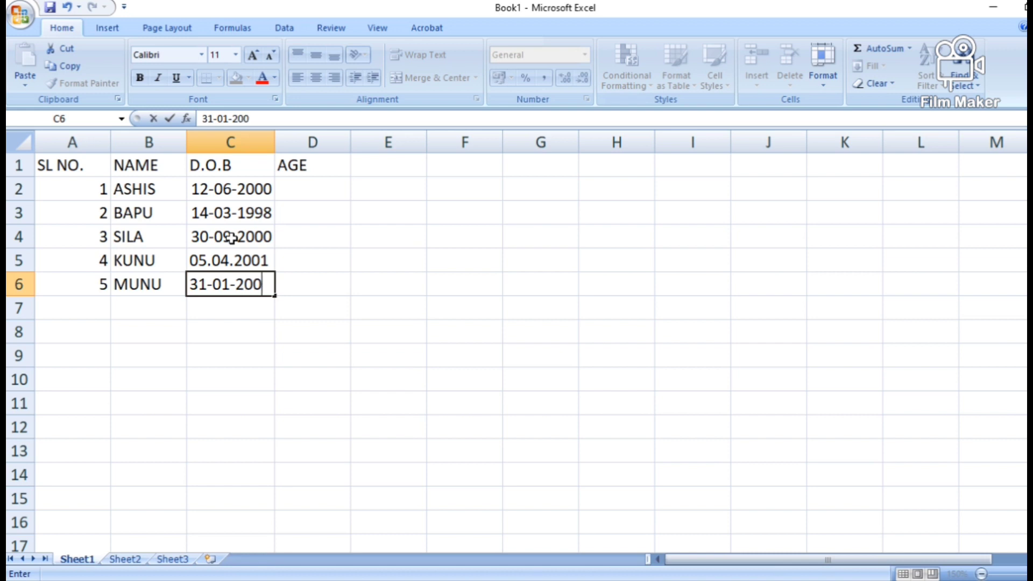
- Enter the formula =DATEDIF(C2,TODAY(),"Y") in D2 to calculate the first person's age in years
left_click(282, 197)
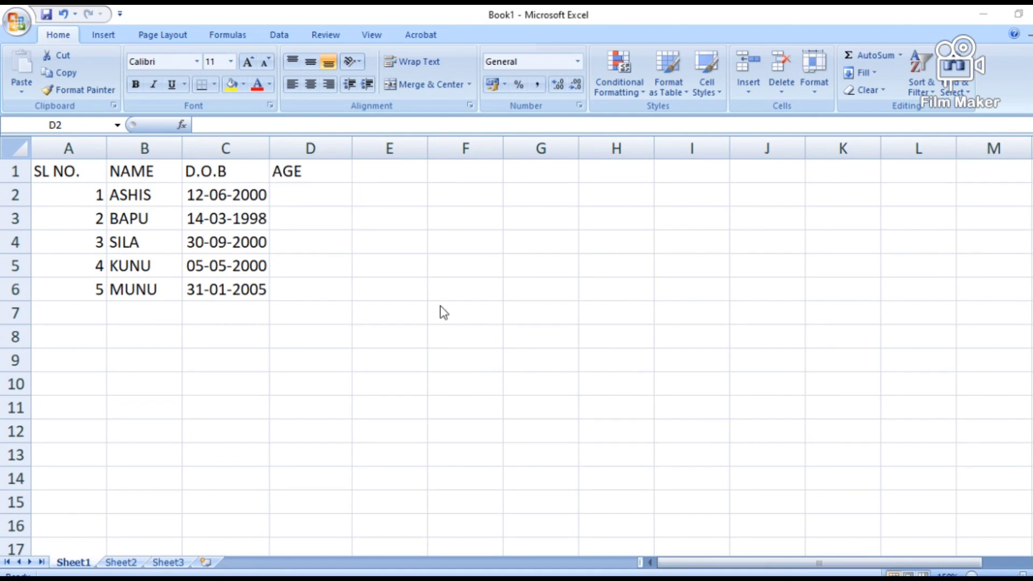
left_click_drag(313, 196, 313, 289)
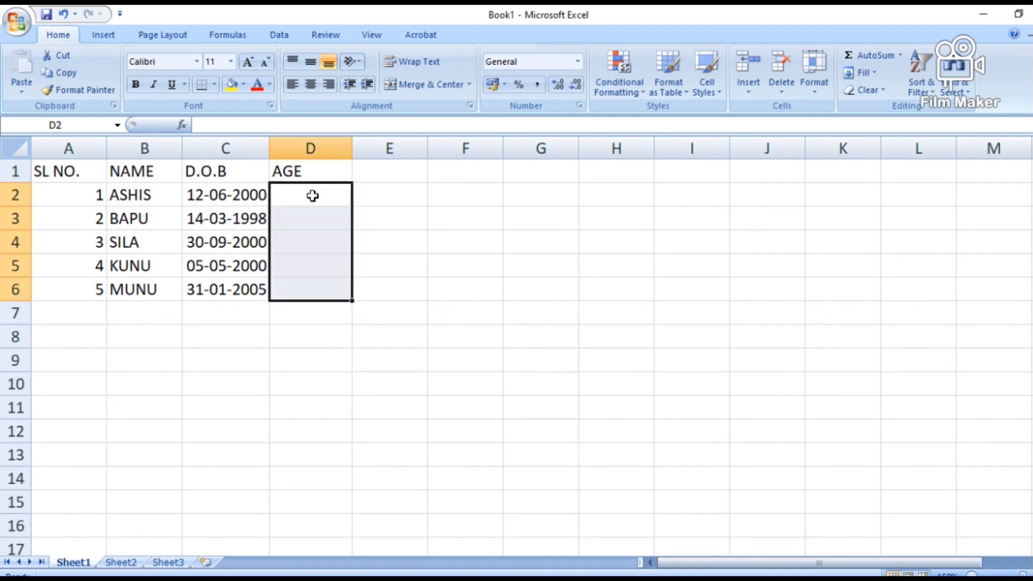
left_click(313, 196)
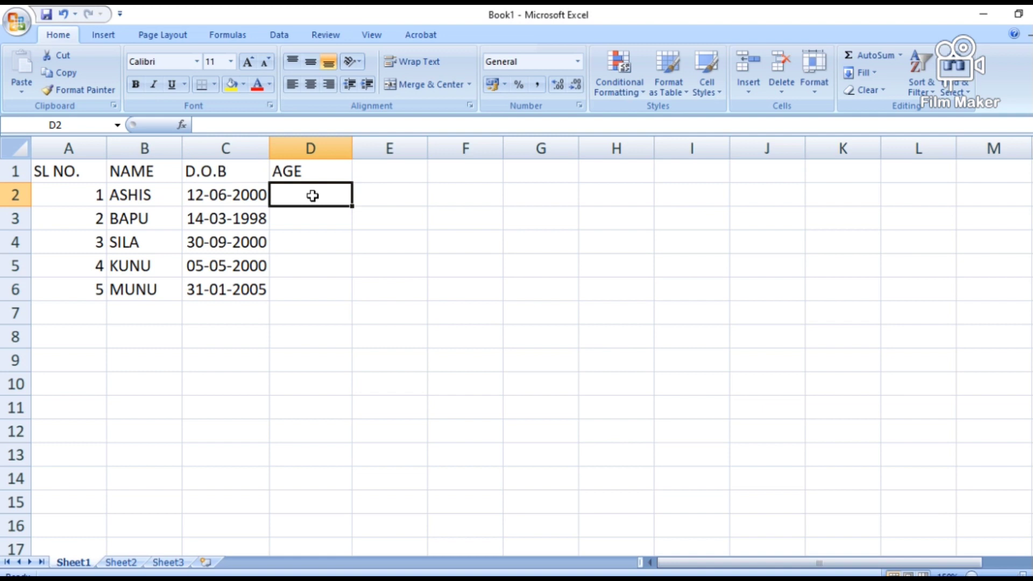
type("=")
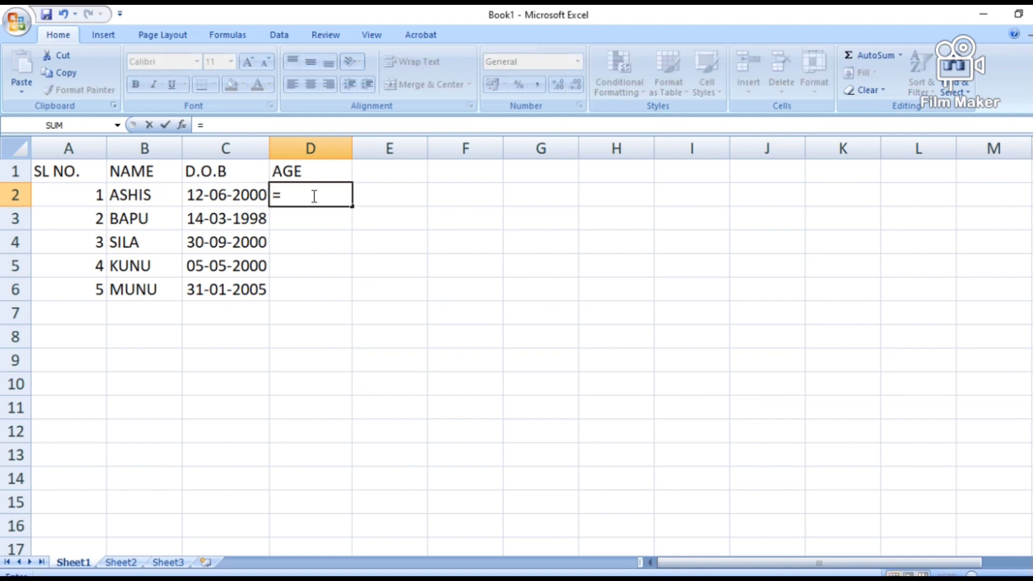
type("DATE")
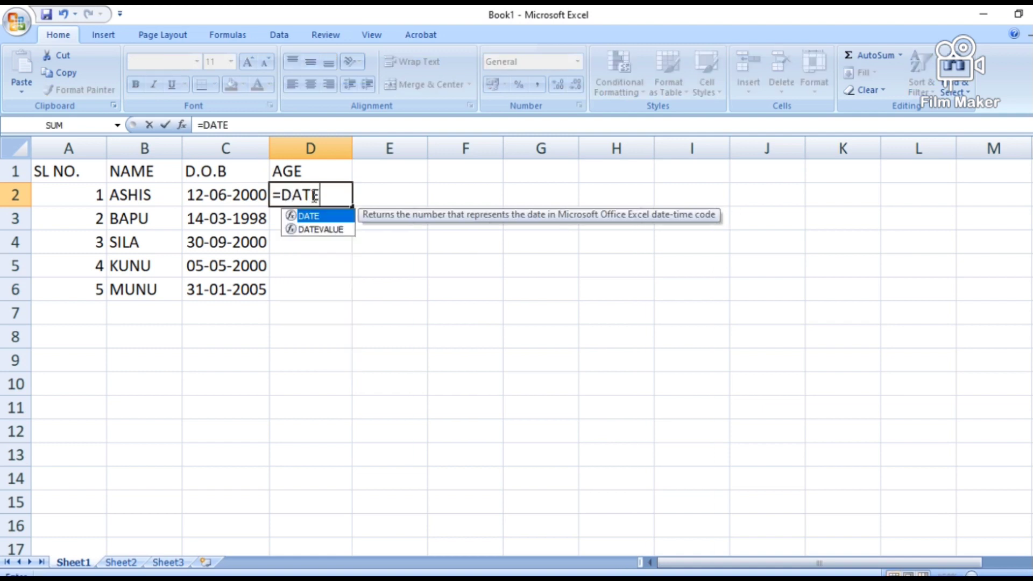
type("DIF")
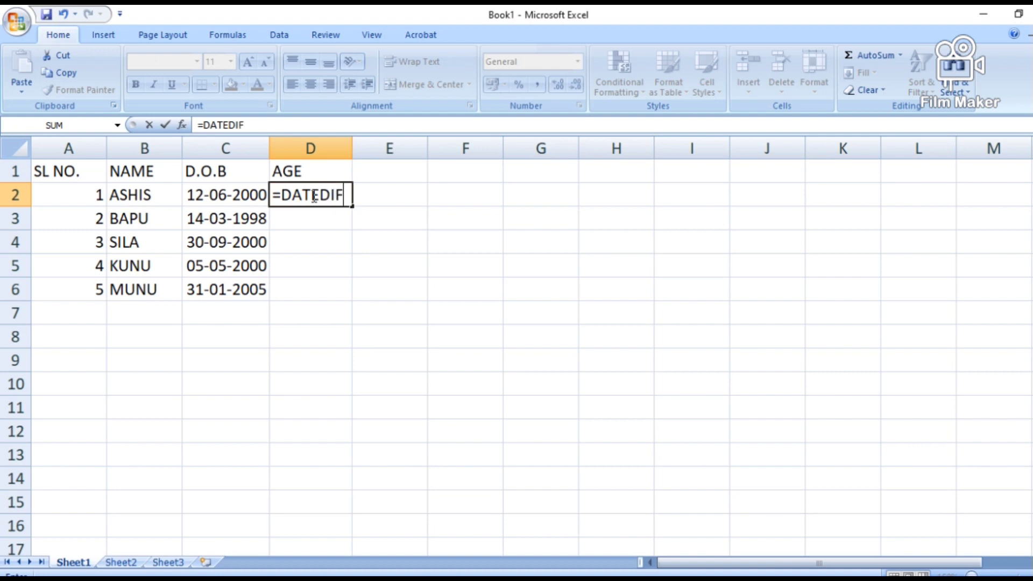
type("(")
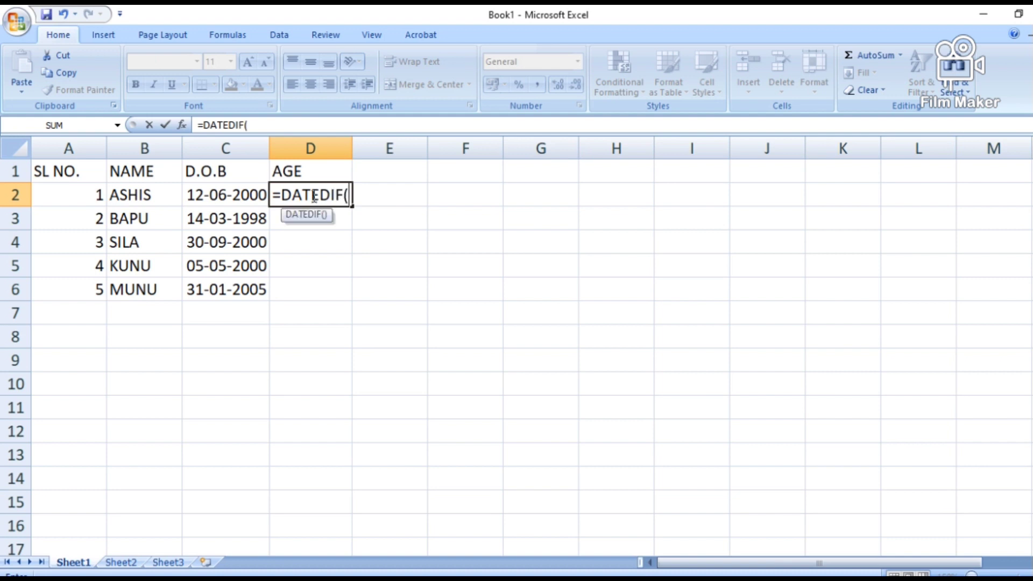
left_click(254, 194)
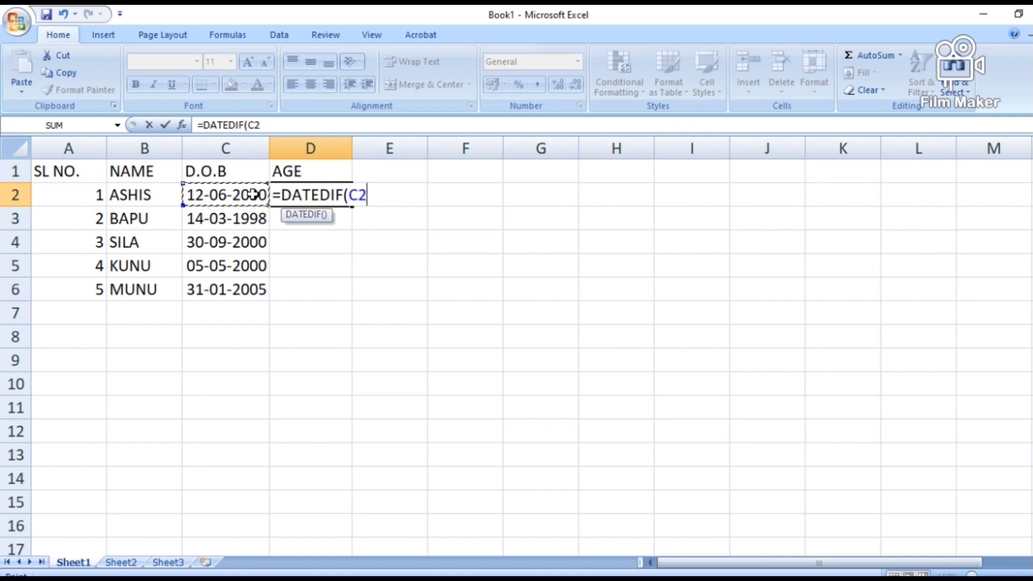
type(",T")
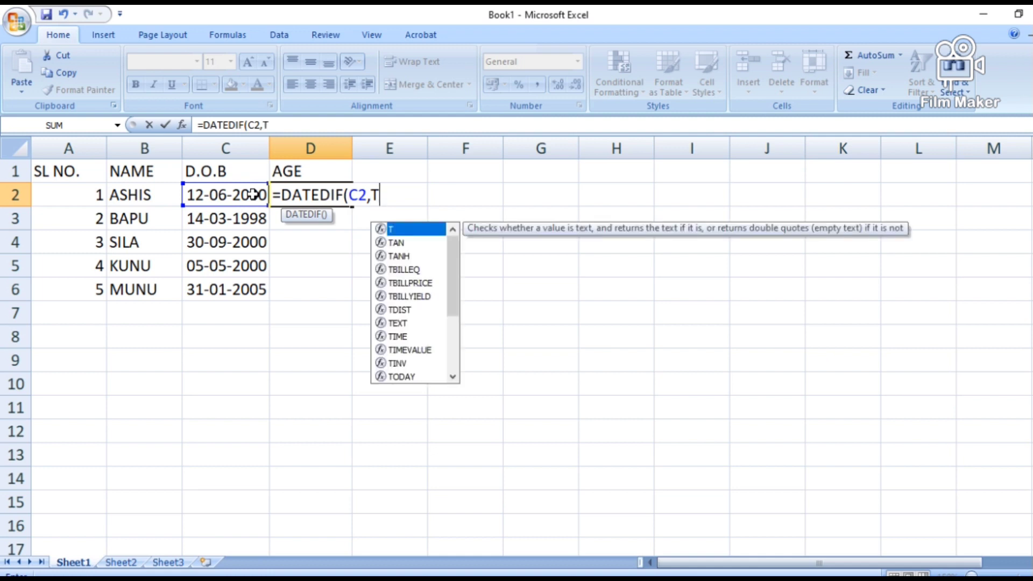
type("ODAY")
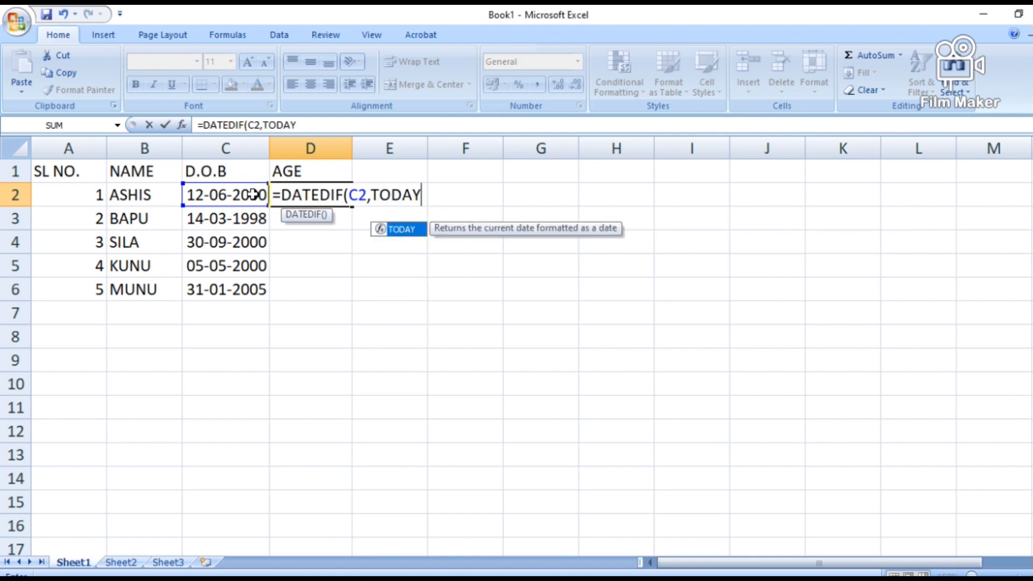
type("()")
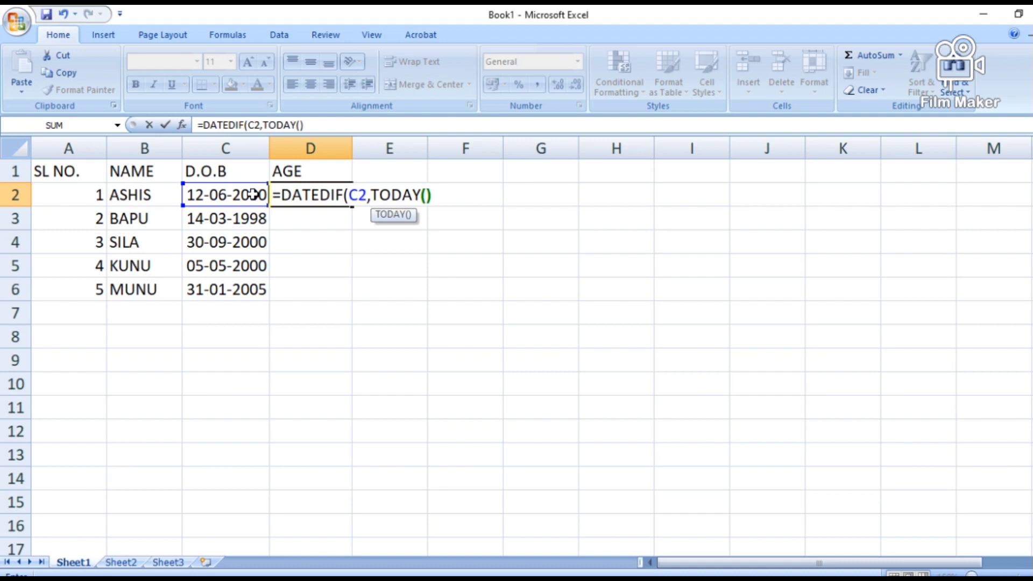
type(",")
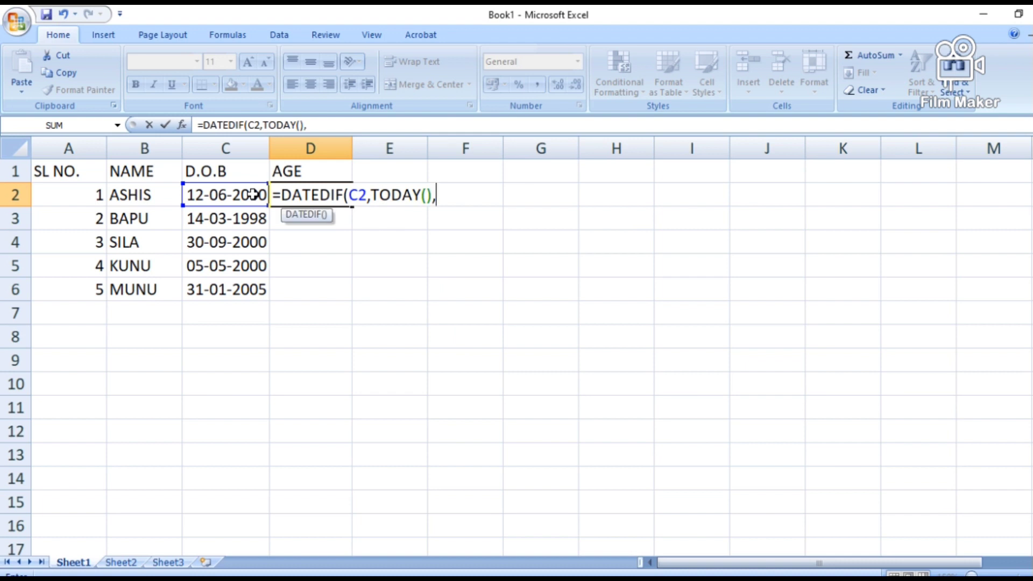
type("\"Y\")")
key("Return")
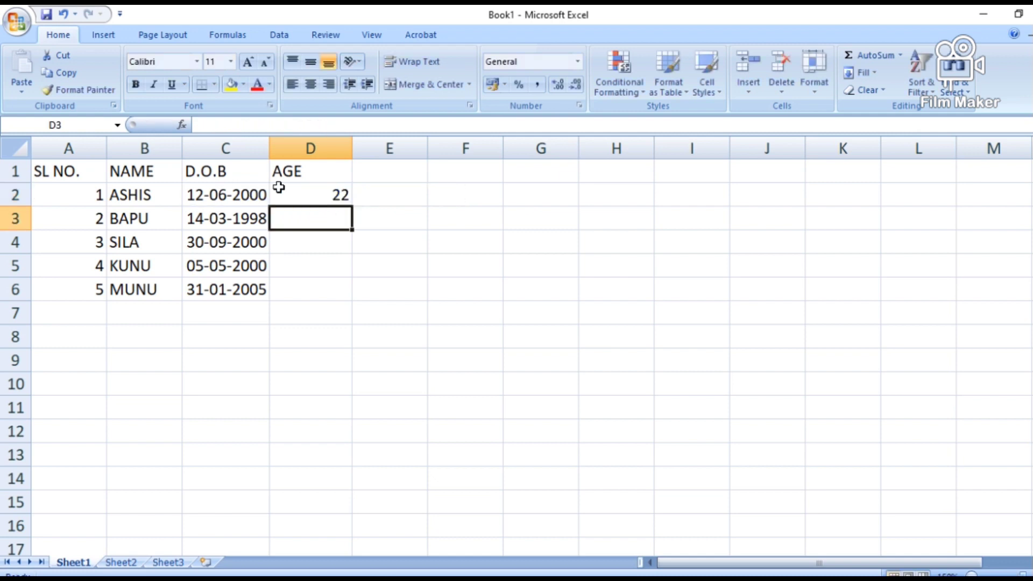
- Copy the age formula from D2 down through D6 for the remaining four people
left_click(325, 192)
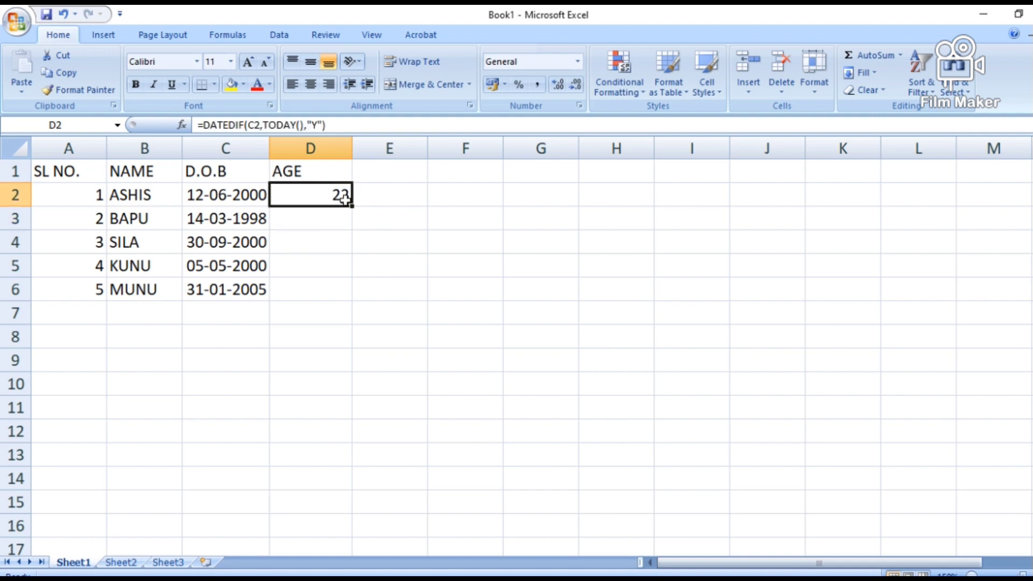
left_click_drag(353, 205, 353, 251)
left_click_drag(356, 293, 356, 295)
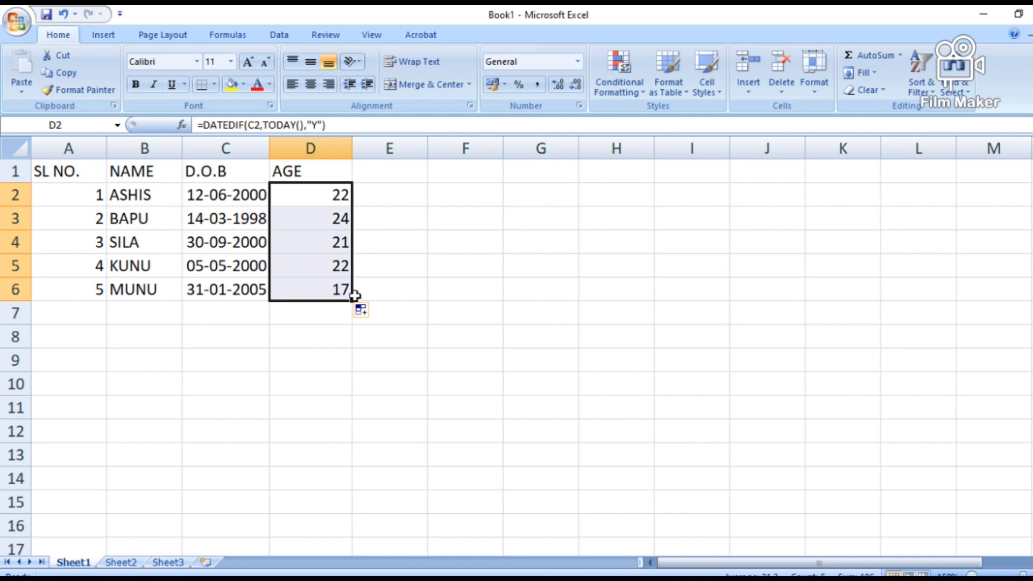
left_click(421, 308)
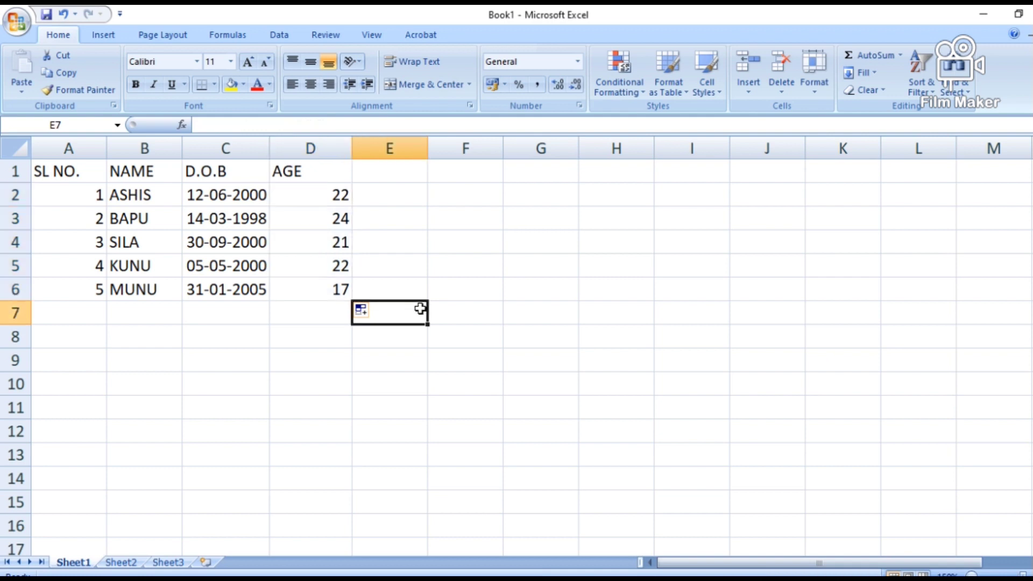
- Add the header AGE IN MONTH in E1 and widen column E to fit it
left_click(394, 174)
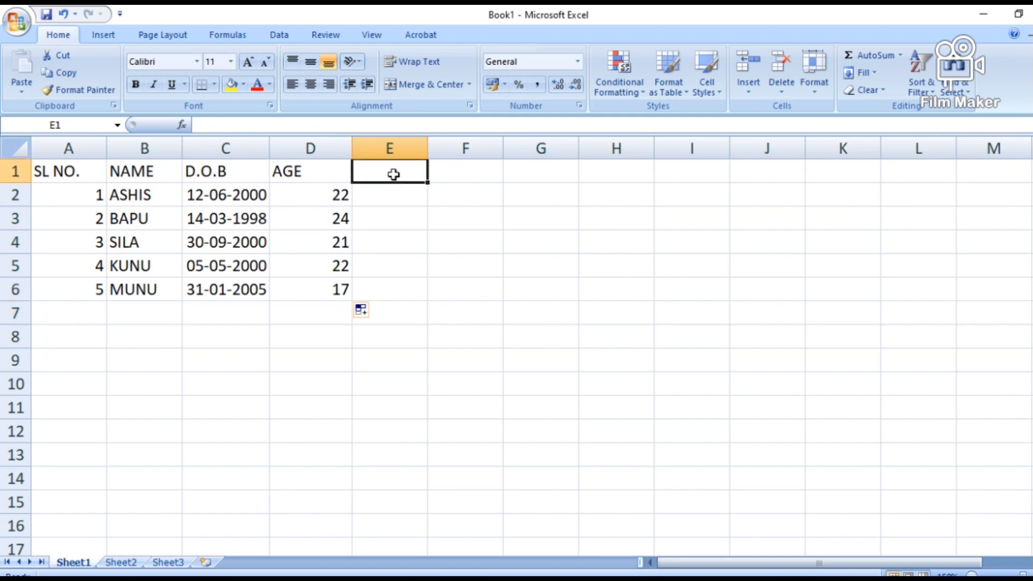
type("AGE ")
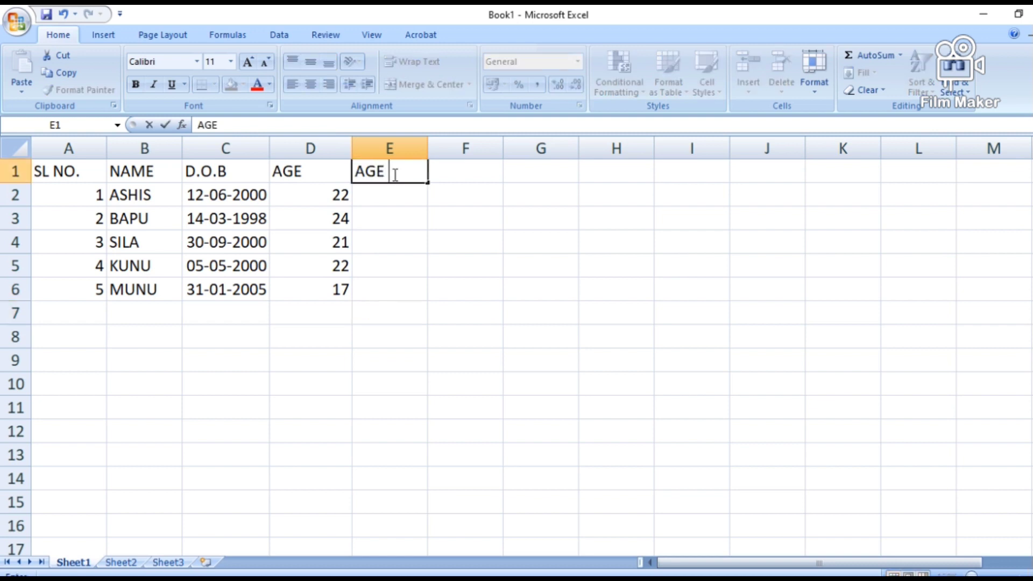
type("IN MONTH")
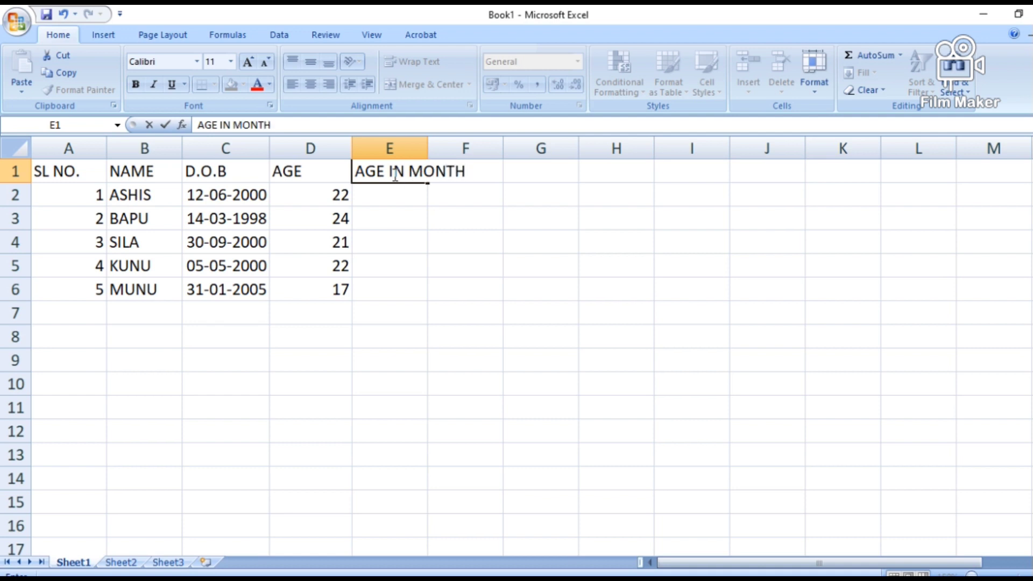
left_click(381, 146)
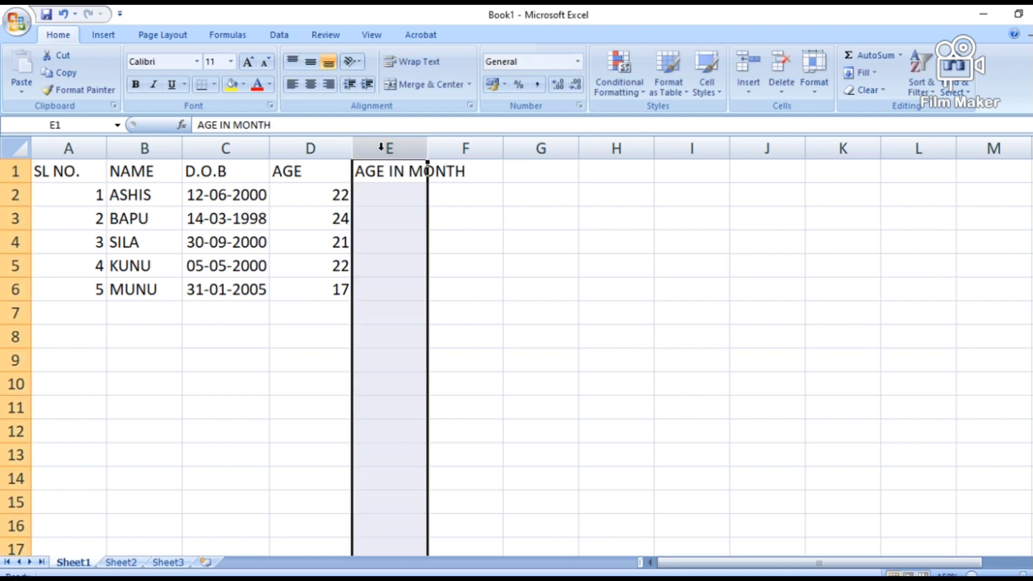
left_click_drag(426, 152, 485, 164)
- Enter =DATEDIF(C2,TODAY(),"M") in E2 to calculate age in months and copy the formula down to E6
left_click(446, 191)
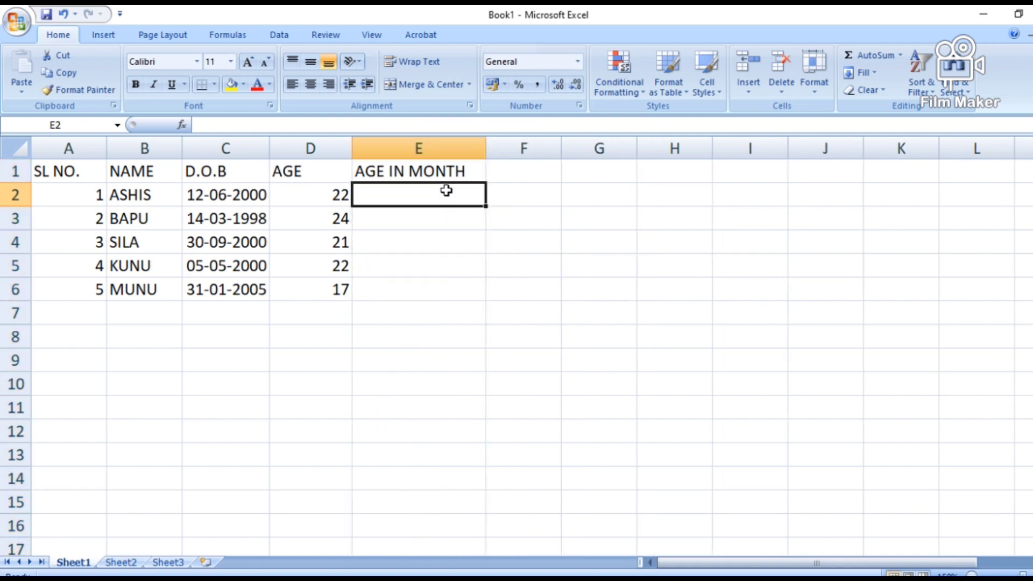
type("=")
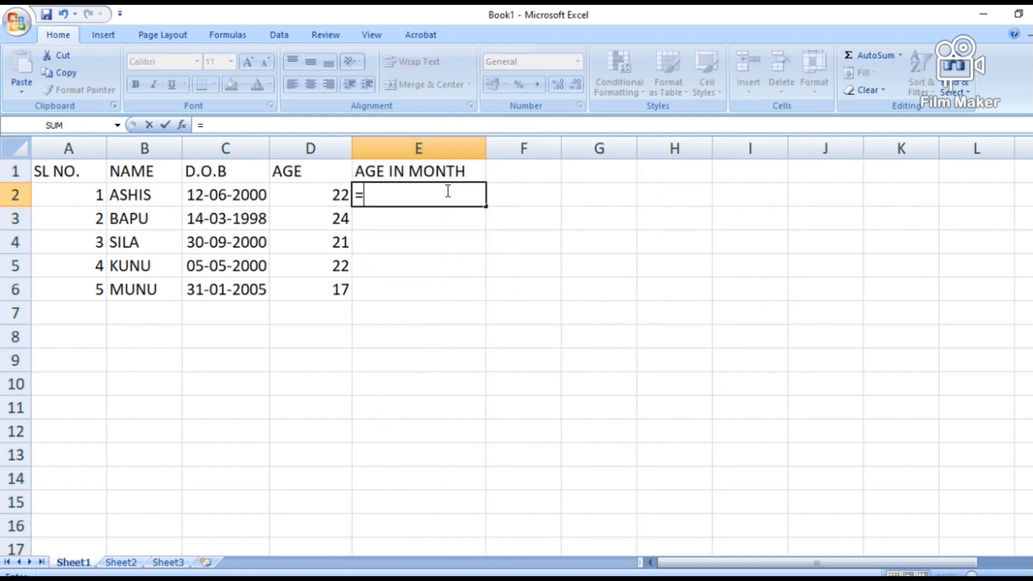
type("DA")
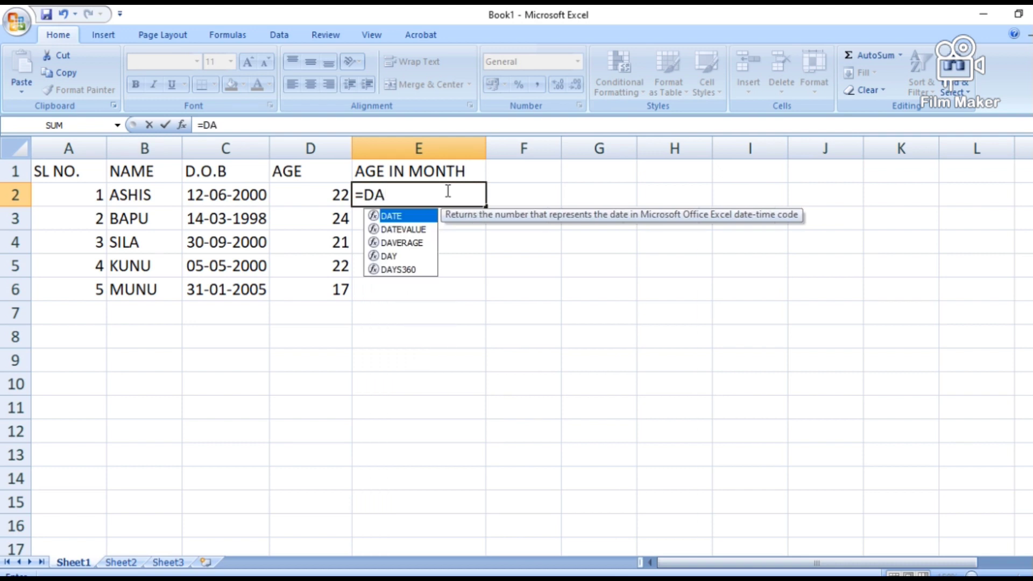
type("TEDIF")
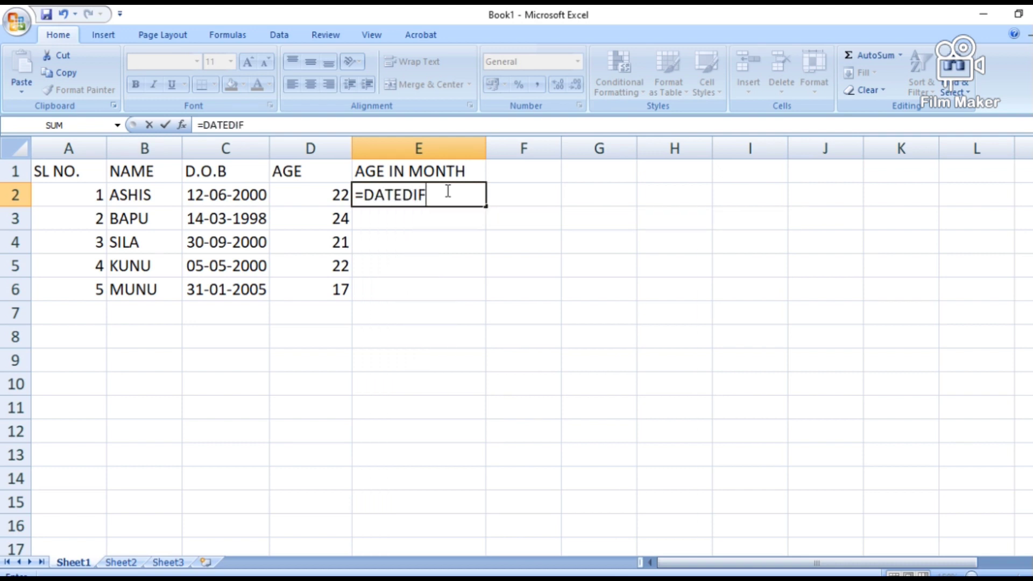
type("(")
left_click(245, 195)
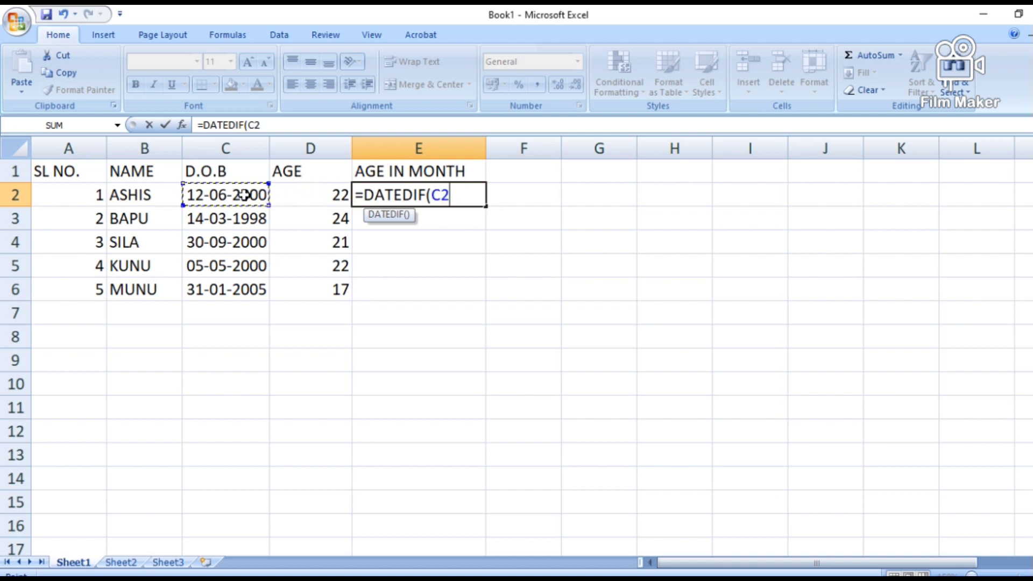
type(",T")
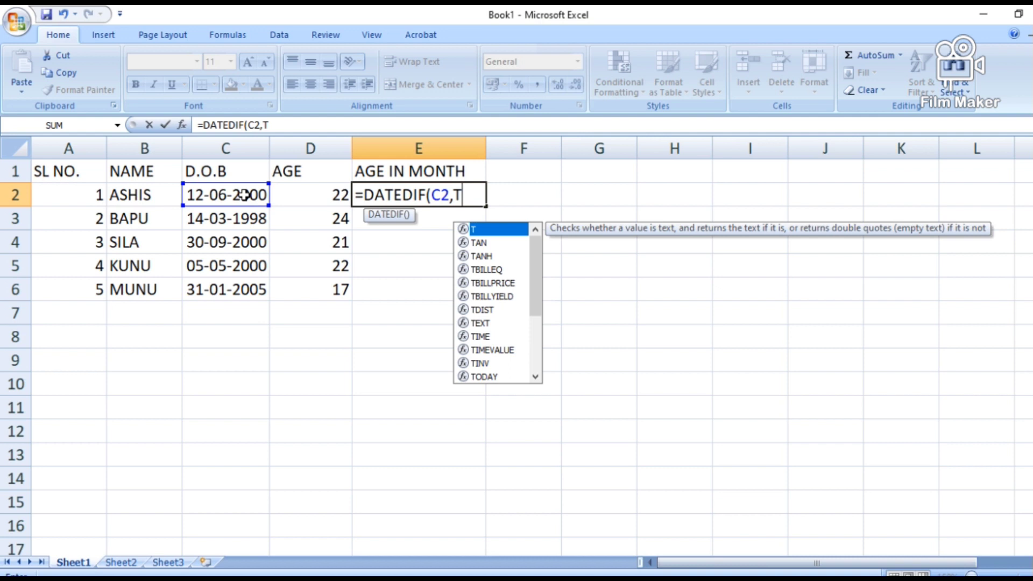
type("ODAY")
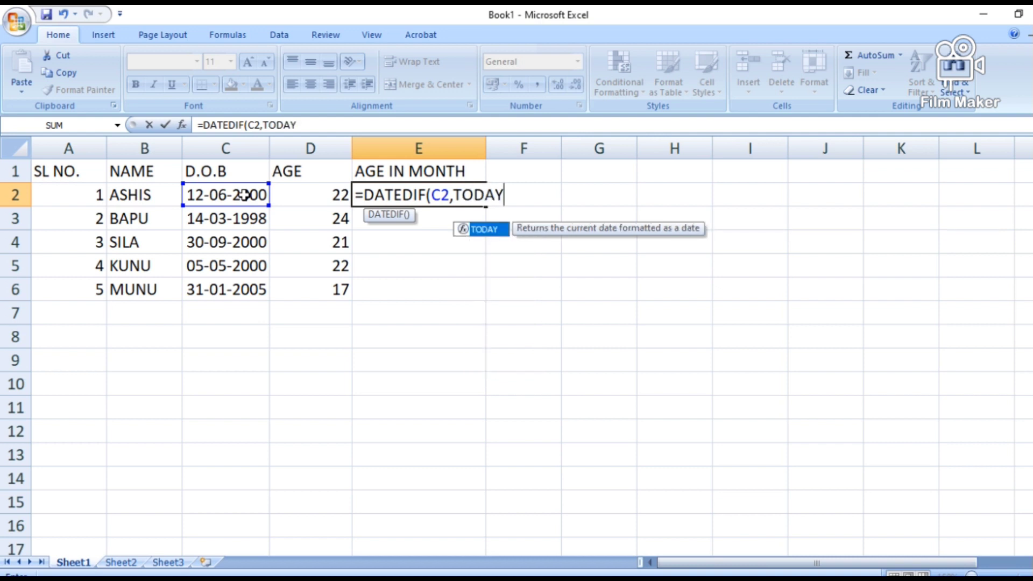
type("(")
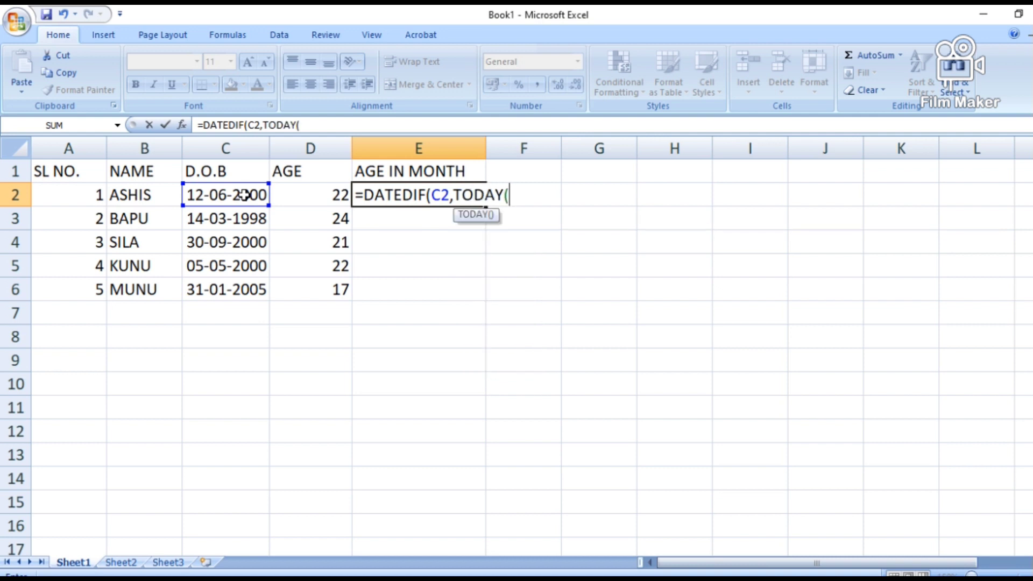
type("),")
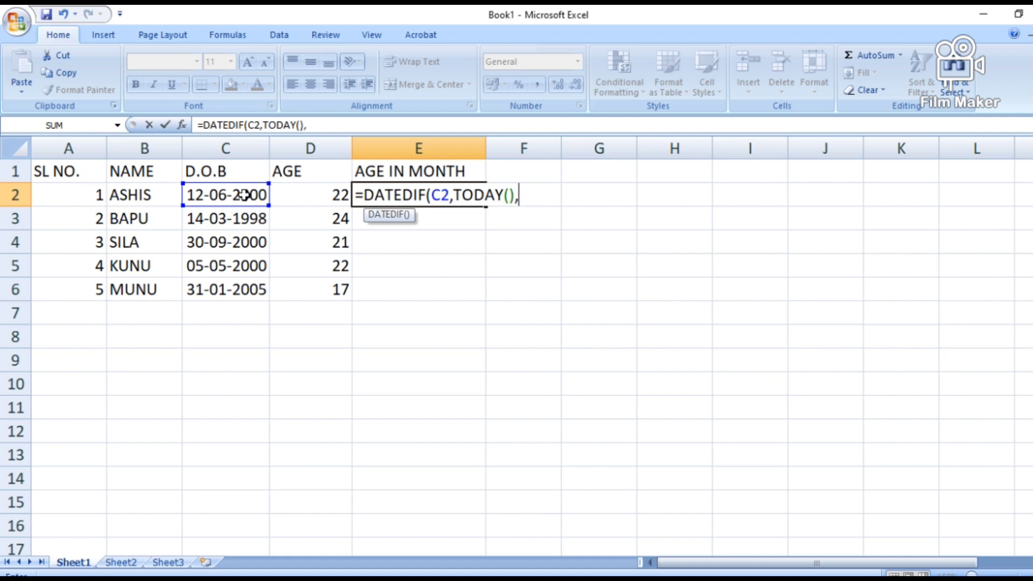
type("\"M\")")
key("Return")
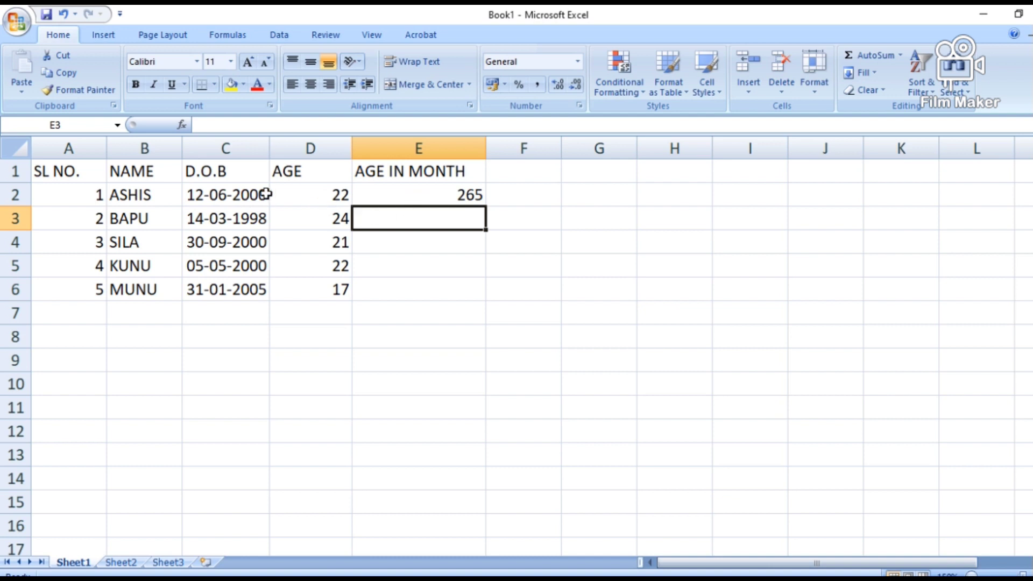
left_click(463, 196)
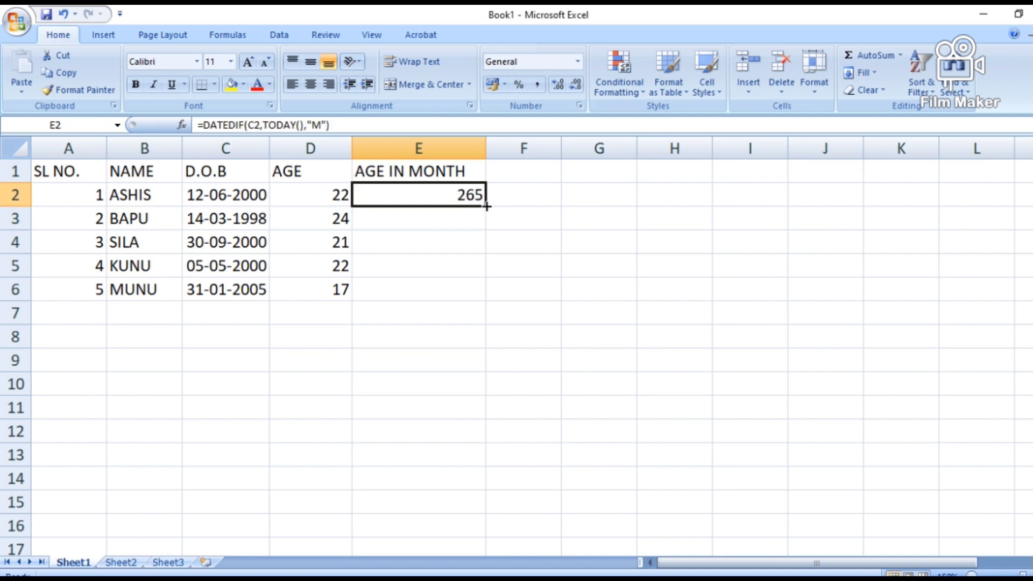
double_click(486, 205)
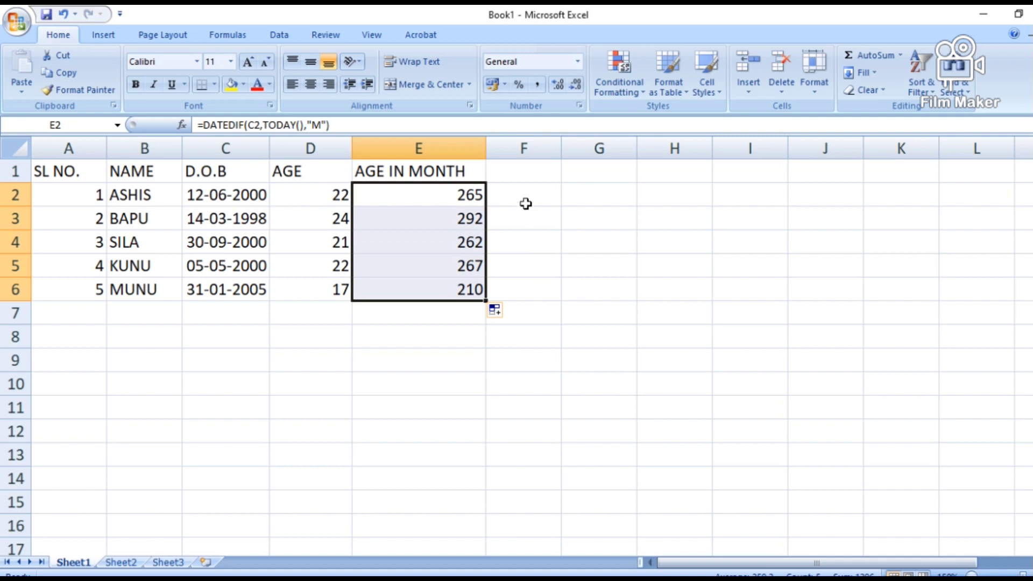
- Add the header IN DAY in F1, beside the AGE IN MONTH column
left_click(522, 171)
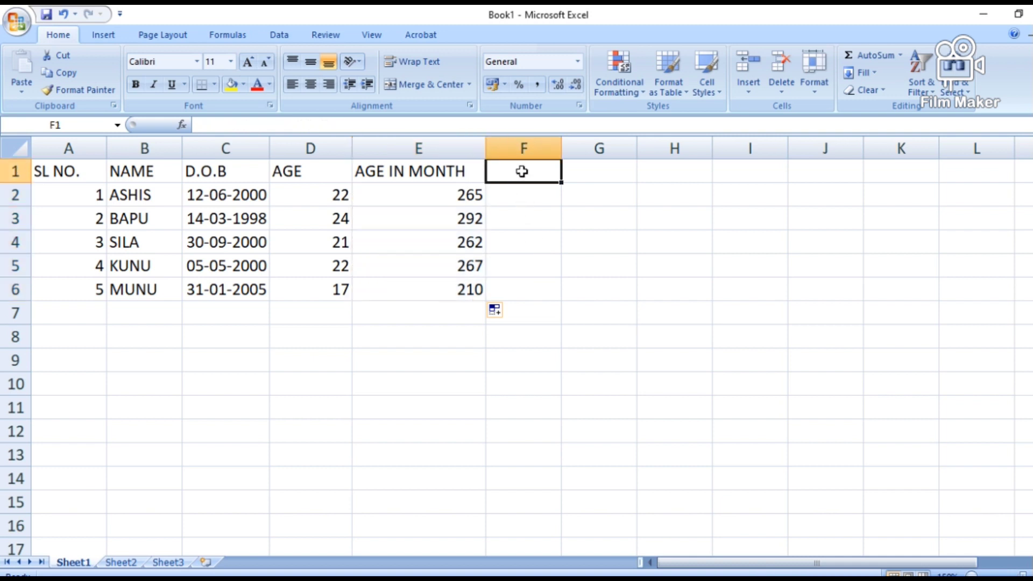
type("IN DAY")
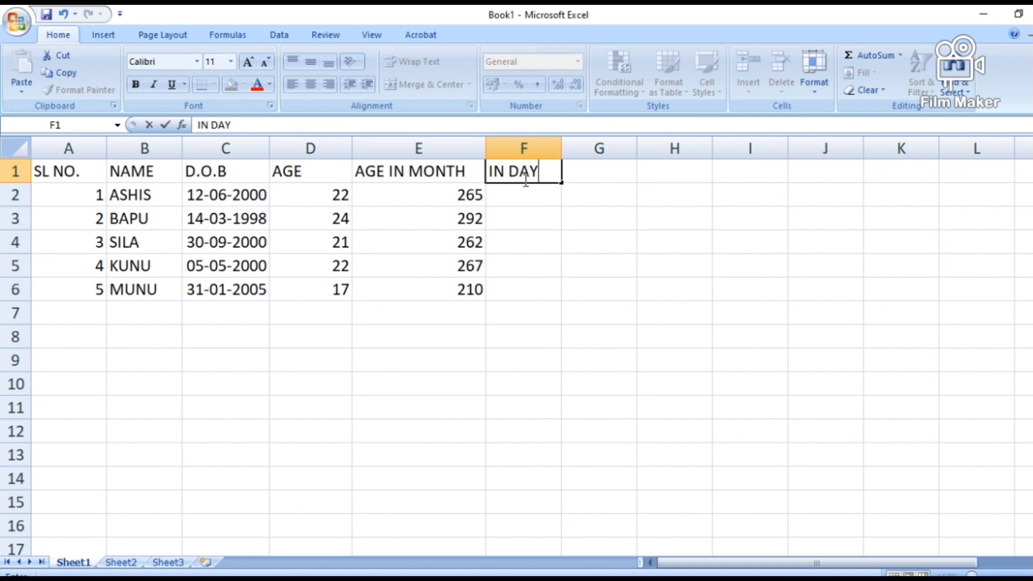
left_click(527, 197)
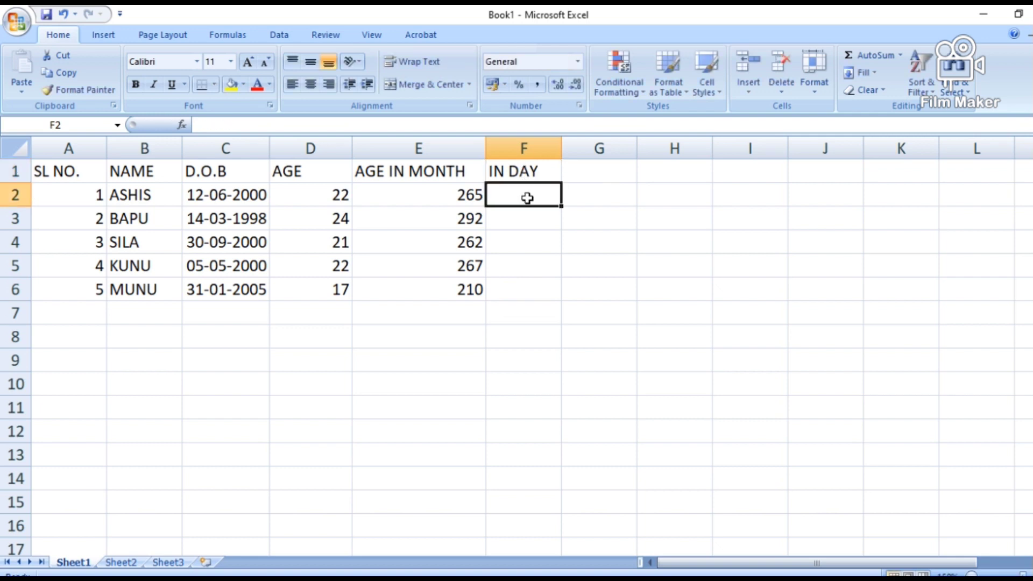
- Enter =DATEDIF(C2,TODAY(),"D") in F2 to calculate the first person's age in days
type("=DA")
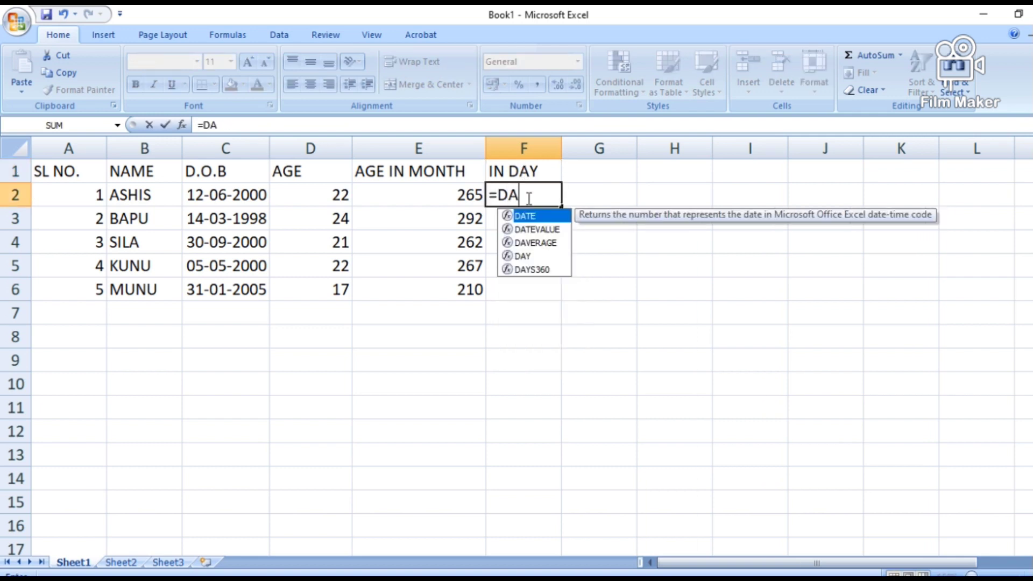
type("TEDIF")
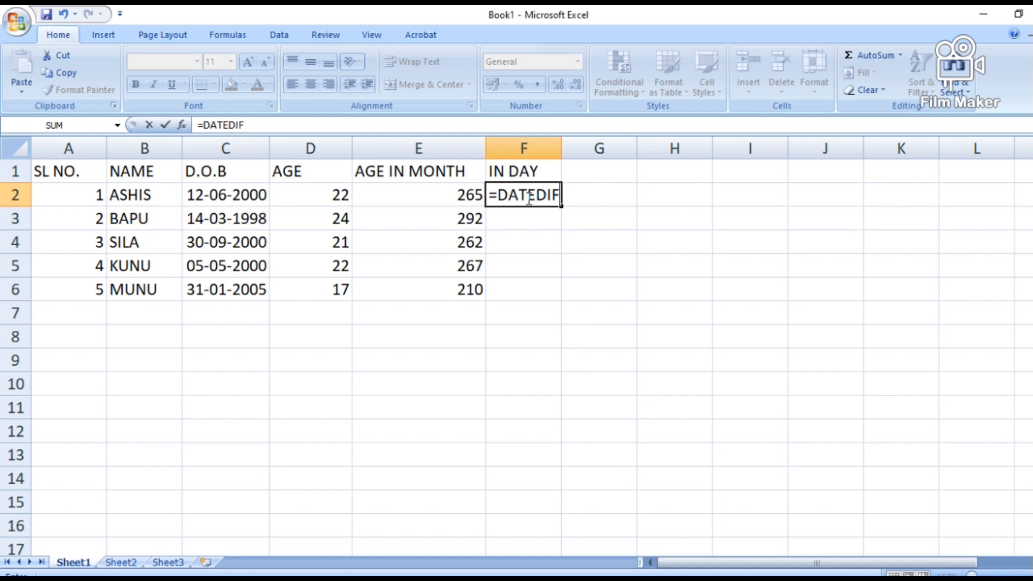
type("(")
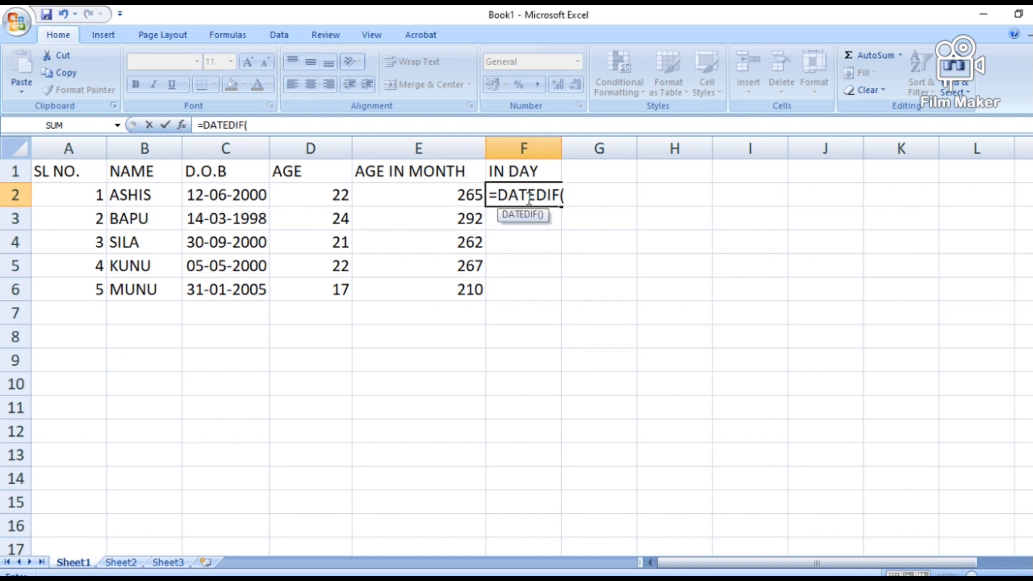
left_click(245, 192)
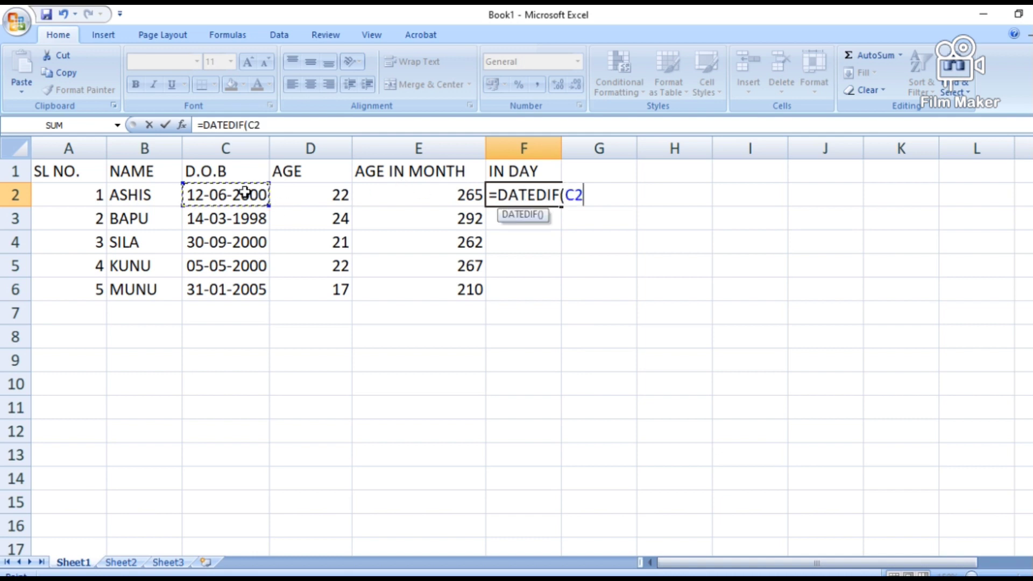
type(",T")
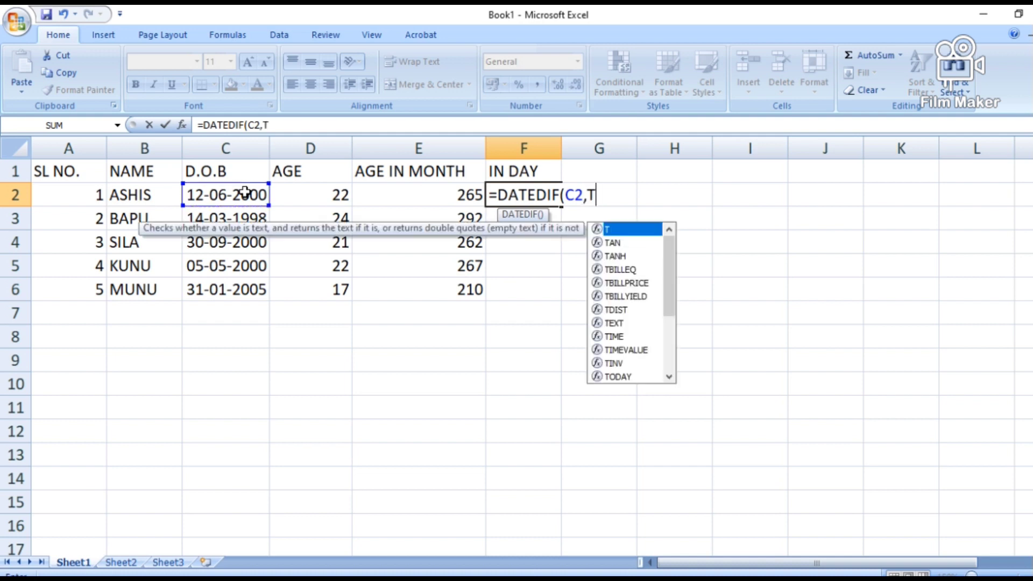
type("ODAY")
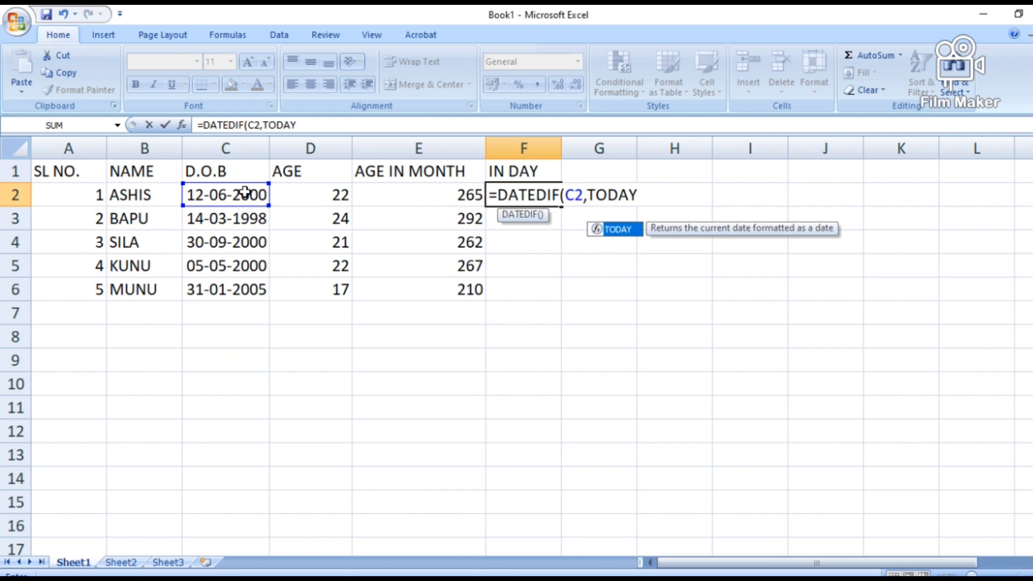
type("(),\"")
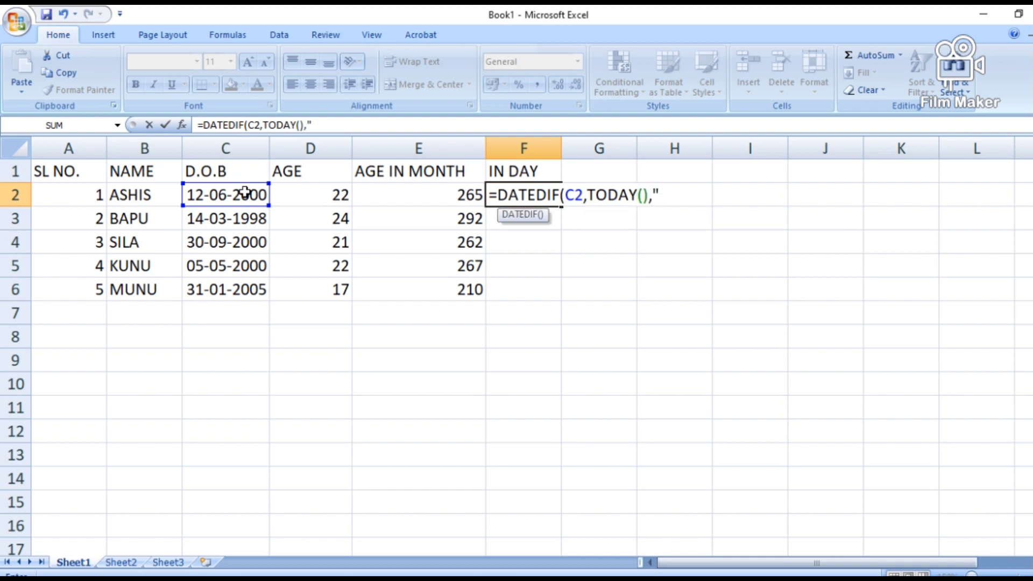
type("D\")")
key("Return")
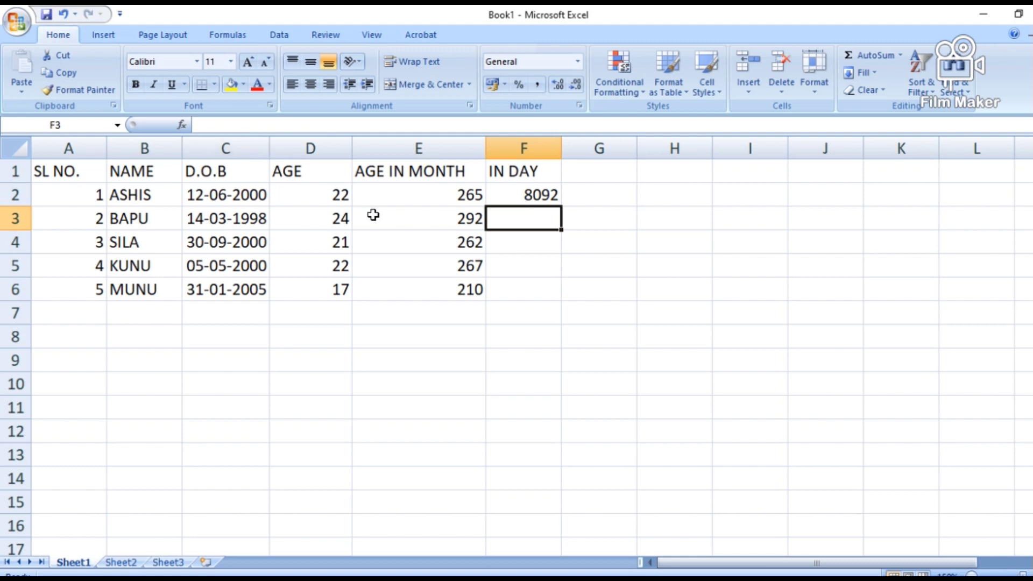
- Copy the age-in-days formula from F2 down through F6 for the remaining four people
left_click(531, 197)
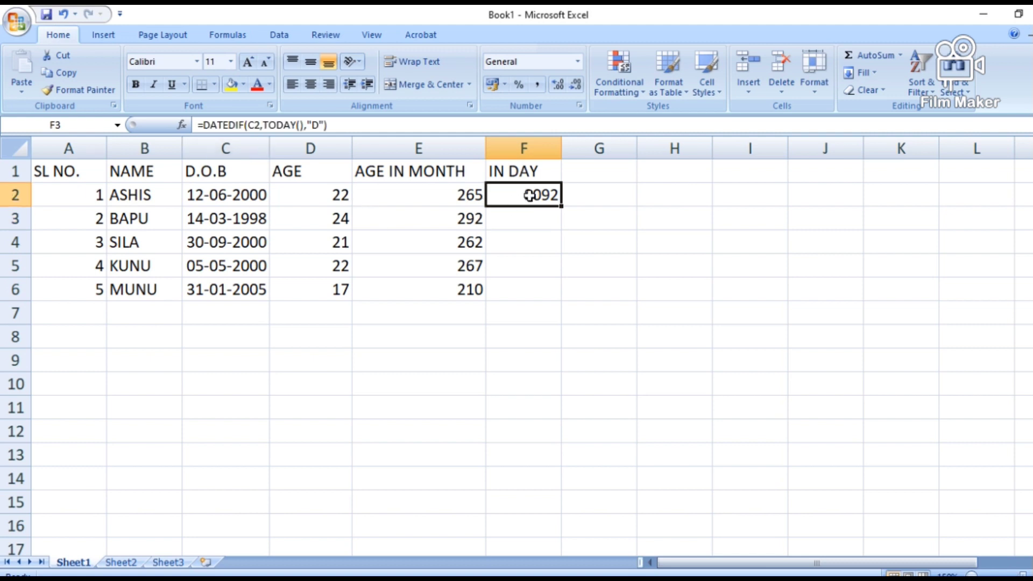
double_click(562, 206)
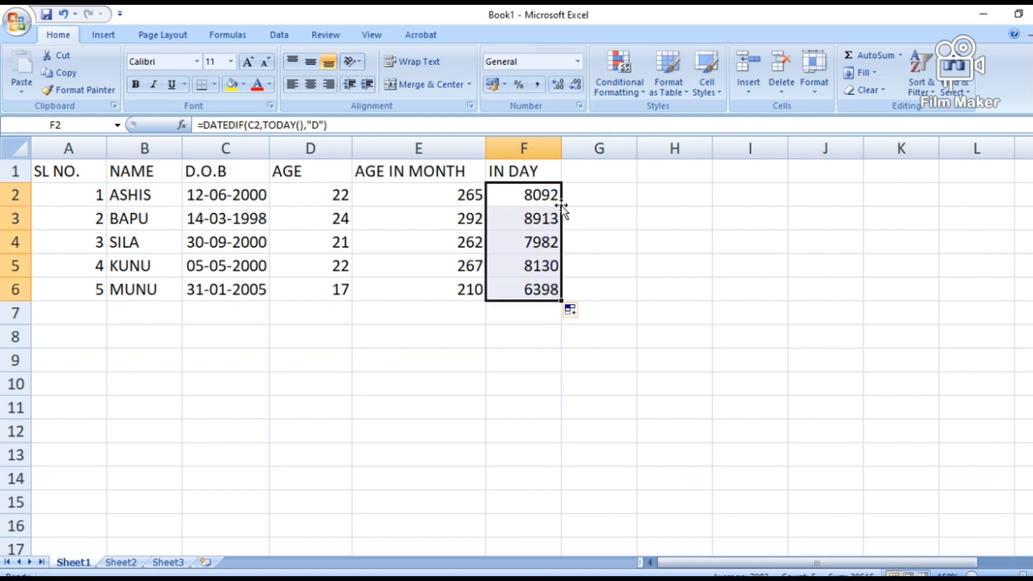
left_click(611, 282)
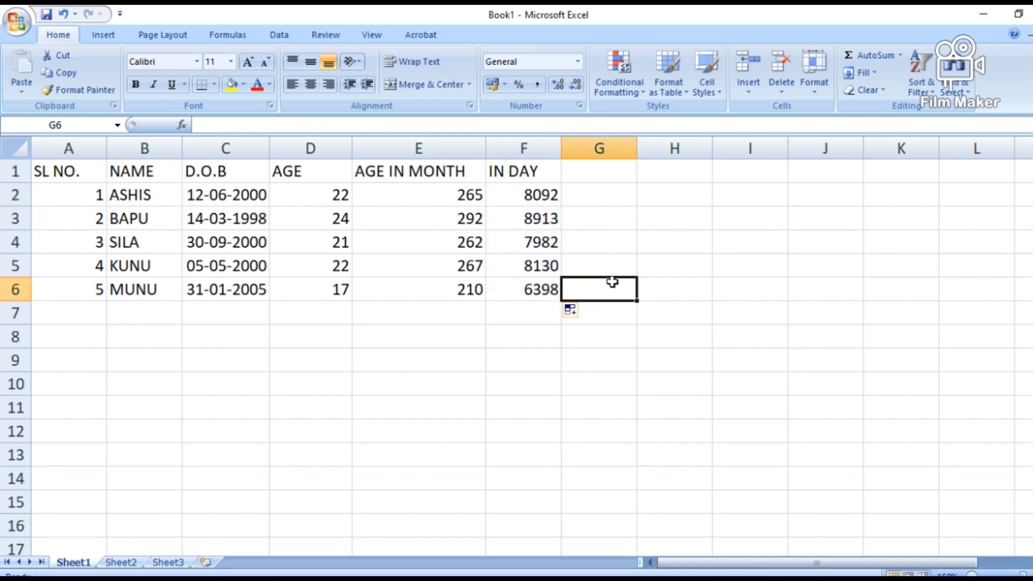